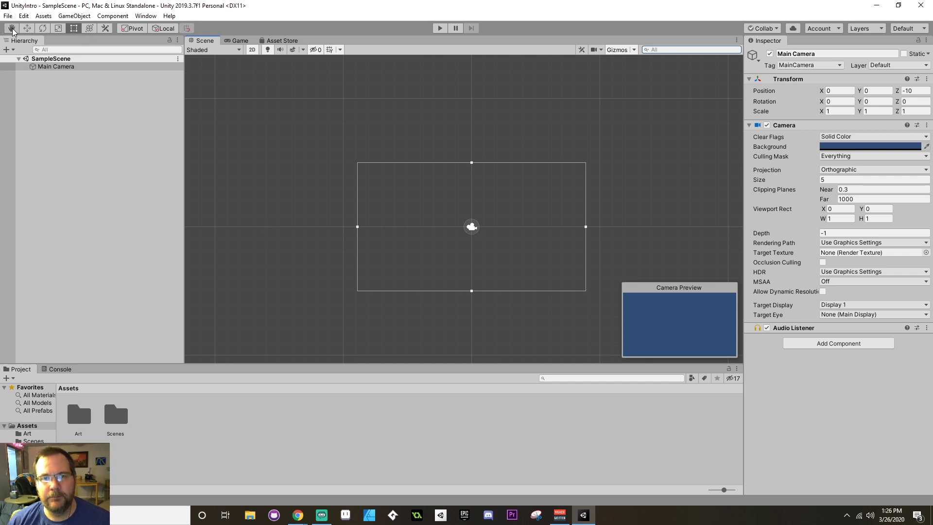
Step: Pan the Scene view, then try moving the camera along X and undo the move
{"action": "left_click", "coordinate": [12, 29]}
{"action": "mouse_move", "coordinate": [318, 134]}
{"action": "left_mouse_down"}
{"action": "mouse_move", "coordinate": [334, 210]}
{"action": "mouse_move", "coordinate": [323, 131]}
{"action": "mouse_move", "coordinate": [310, 147]}
{"action": "left_mouse_up"}
{"action": "left_click", "coordinate": [27, 28]}
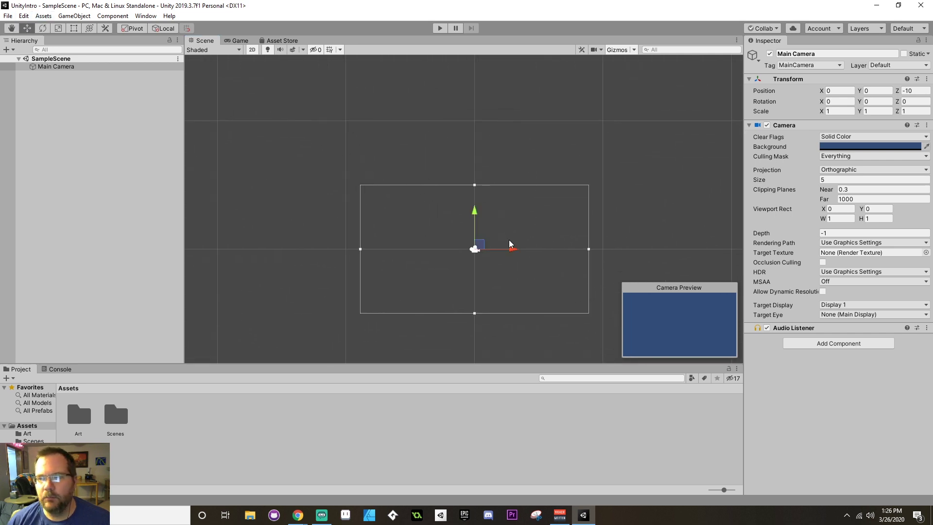
{"action": "mouse_move", "coordinate": [510, 244]}
{"action": "left_mouse_down"}
{"action": "mouse_move", "coordinate": [525, 249]}
{"action": "mouse_move", "coordinate": [506, 253]}
{"action": "left_mouse_up"}
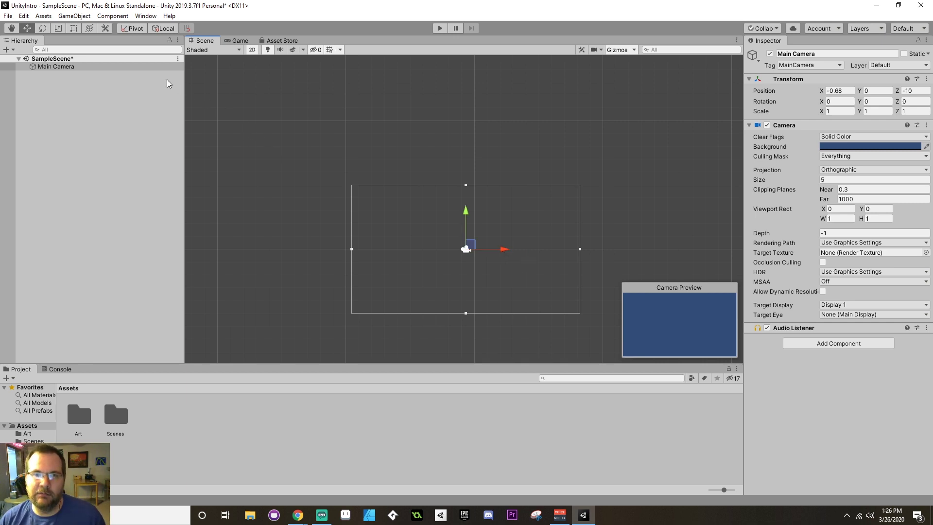
{"action": "key", "text": "ctrl+z"}
Step: Try the Rotate, Scale, Rect and combined Transform tools from the toolbar
{"action": "left_click", "coordinate": [43, 28]}
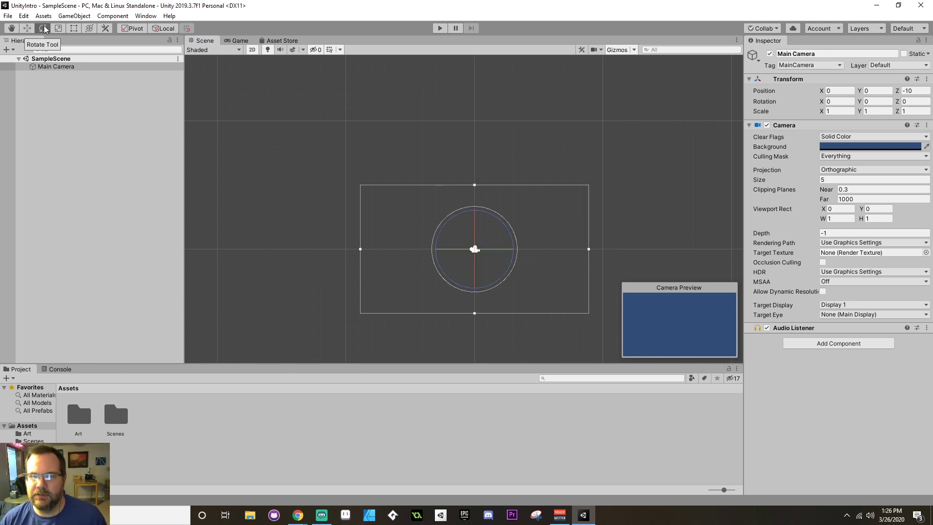
{"action": "left_click", "coordinate": [58, 29]}
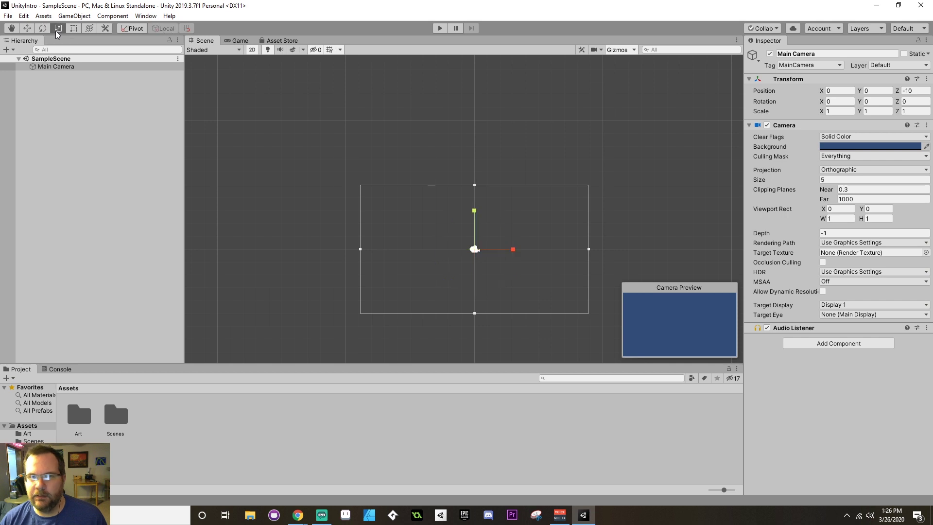
{"action": "left_click", "coordinate": [74, 29]}
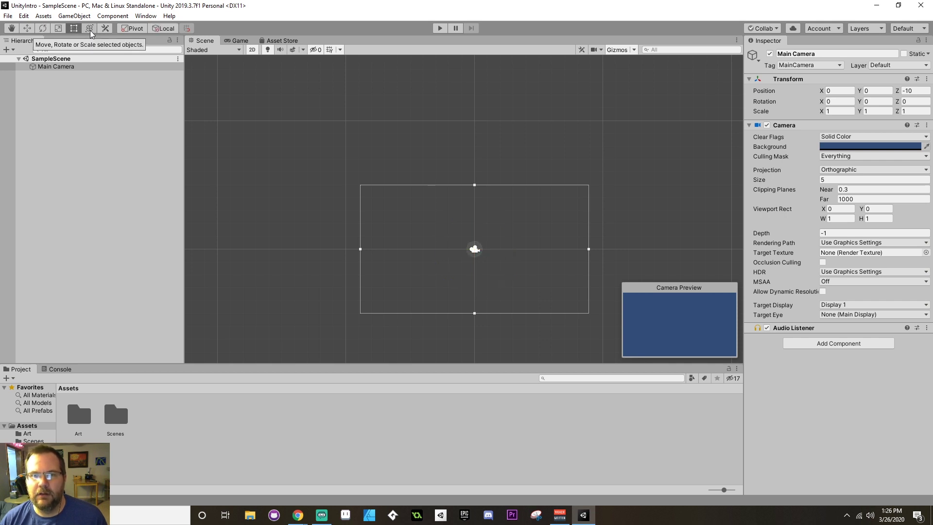
{"action": "left_click", "coordinate": [90, 29]}
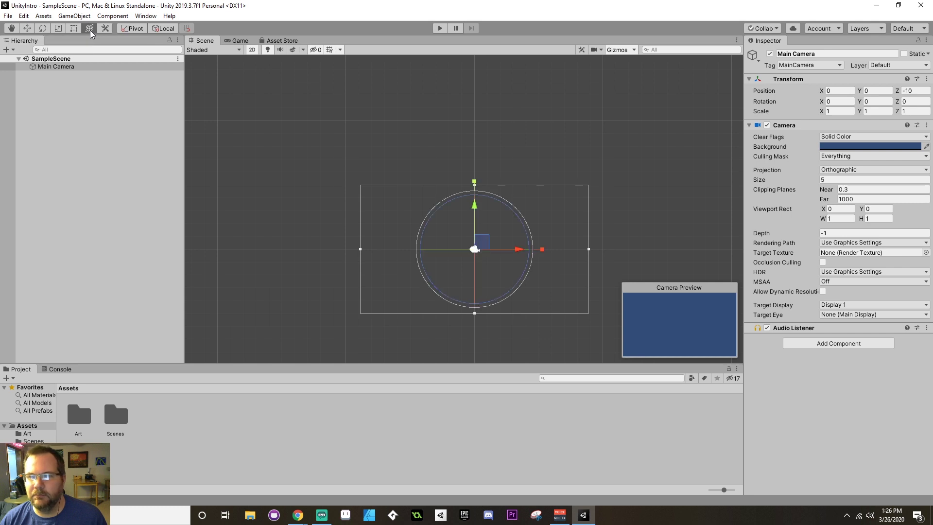
Step: Pan the view, then cycle the Move, Rotate, Scale and Rect tools with W, E, R, T
{"action": "left_click", "coordinate": [11, 29]}
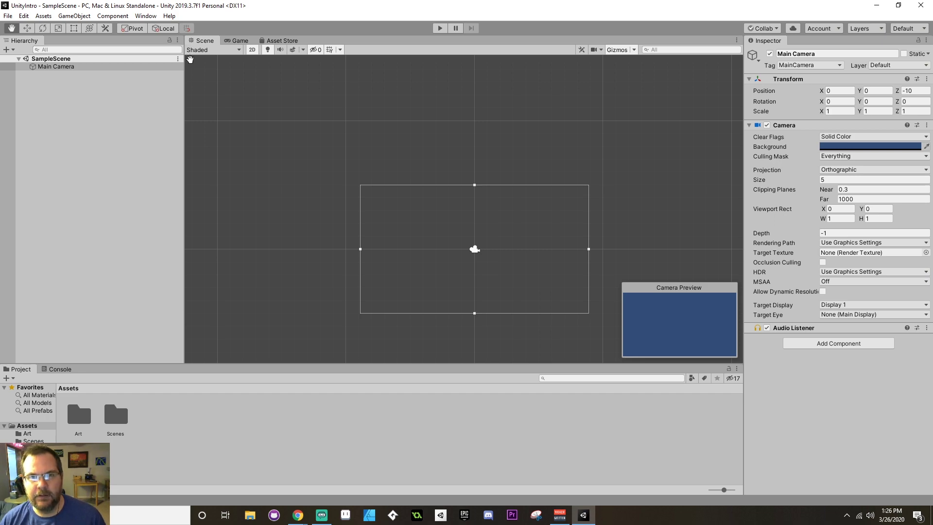
{"action": "left_click_drag", "start_coordinate": [256, 135], "coordinate": [266, 162]}
{"action": "key", "text": "w"}
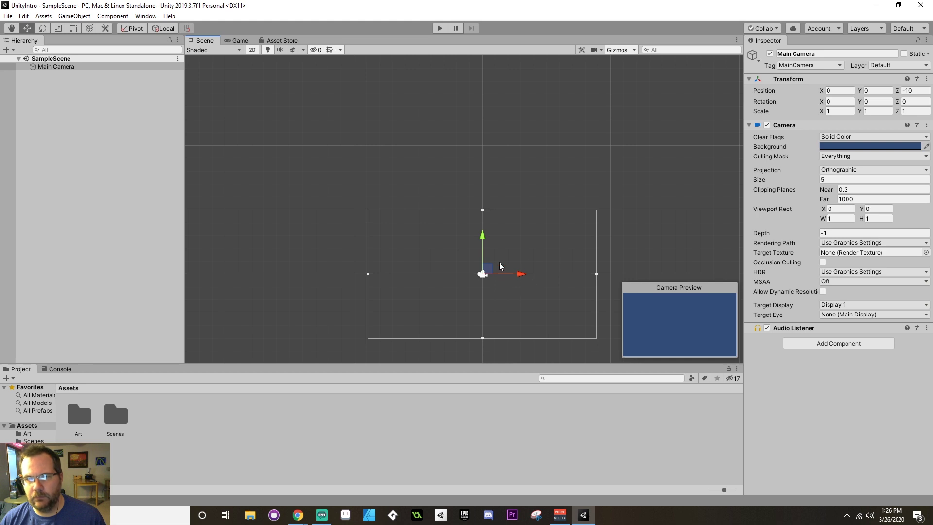
{"action": "key", "text": "e"}
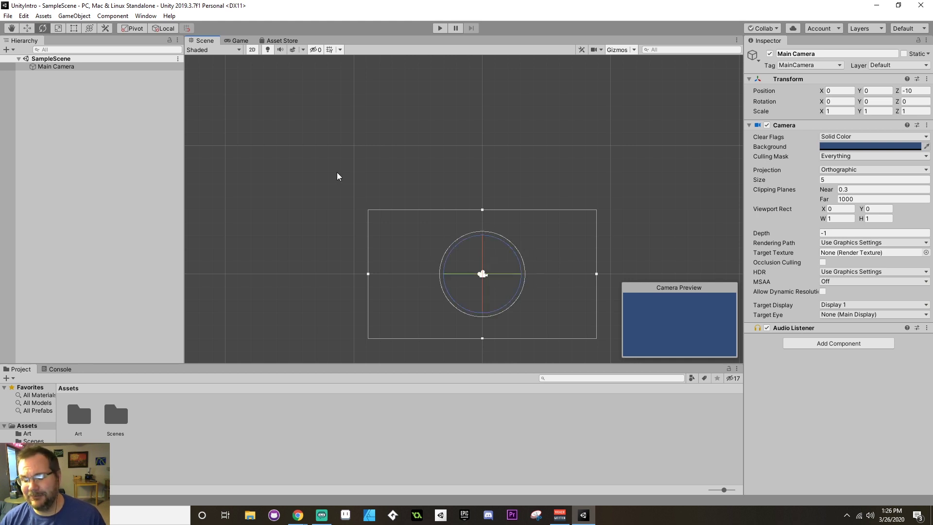
{"action": "key", "text": "r"}
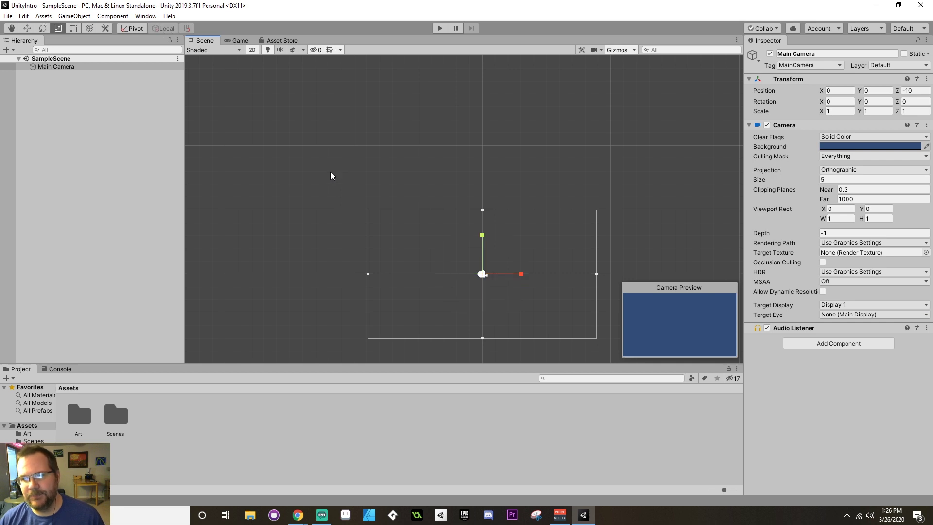
{"action": "key", "text": "t"}
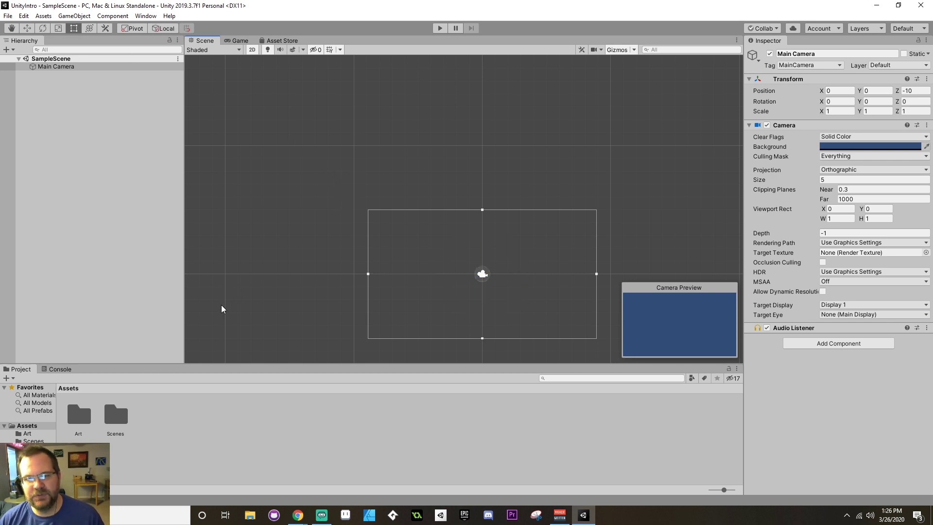
Step: Inside the Art folder, create a new sprite via Create > Sprites > Square
{"action": "double_click", "coordinate": [76, 417]}
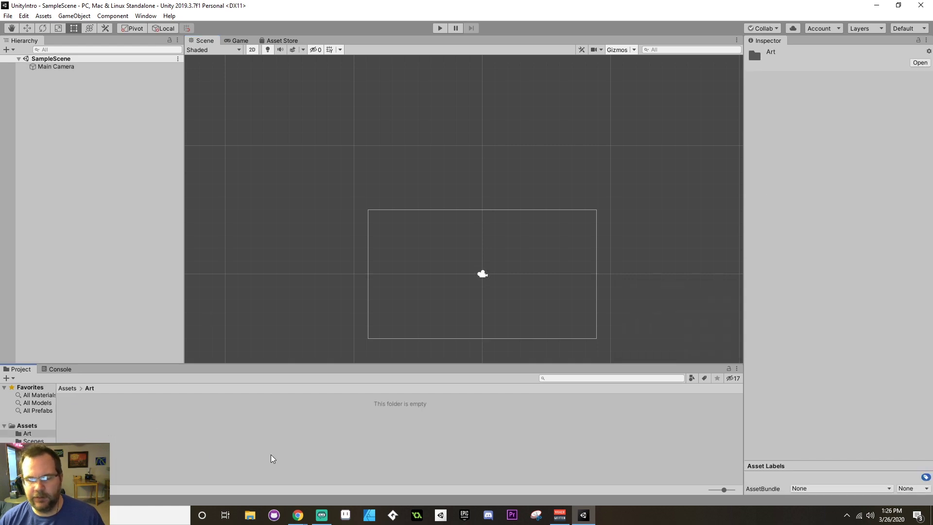
{"action": "right_click", "coordinate": [217, 420]}
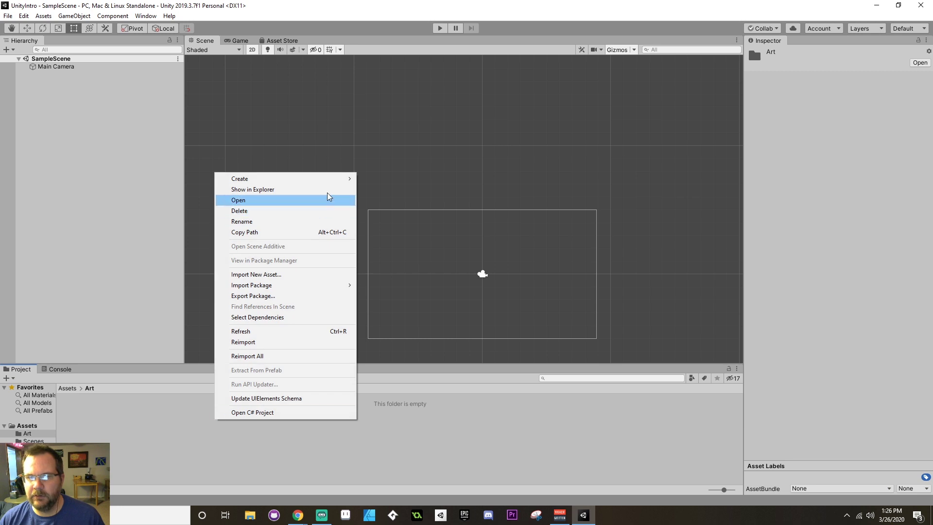
{"action": "mouse_move", "coordinate": [330, 185]}
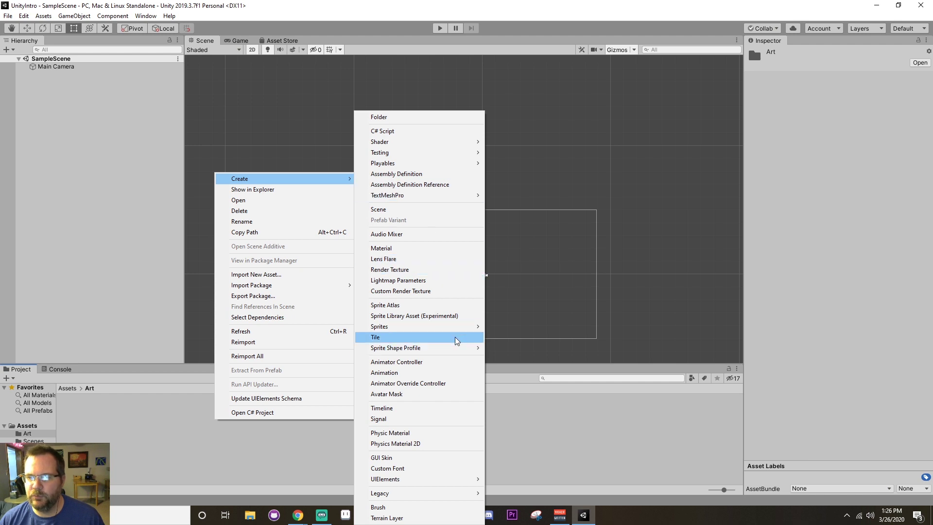
{"action": "mouse_move", "coordinate": [457, 335]}
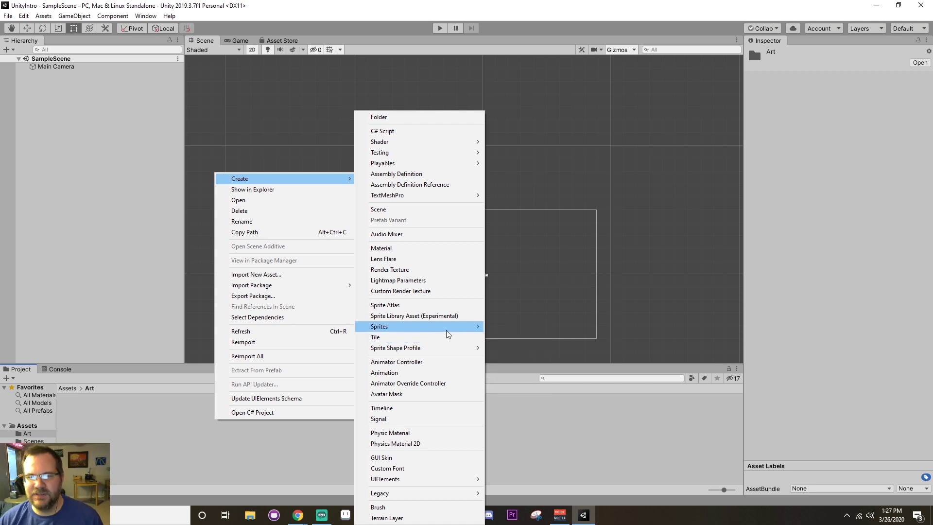
{"action": "left_click", "coordinate": [507, 327]}
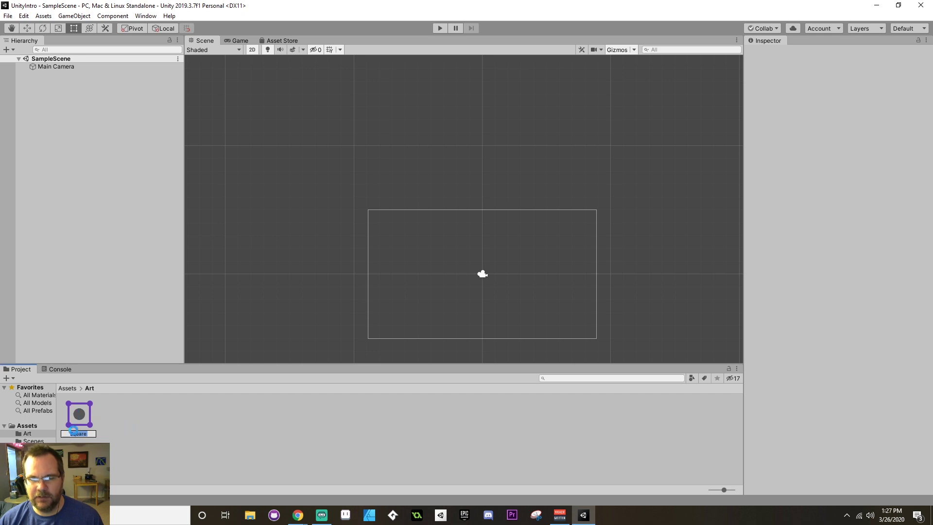
Step: Name the sprite Square and drag it into the scene, undoing a trial corner resize
{"action": "left_click", "coordinate": [110, 427]}
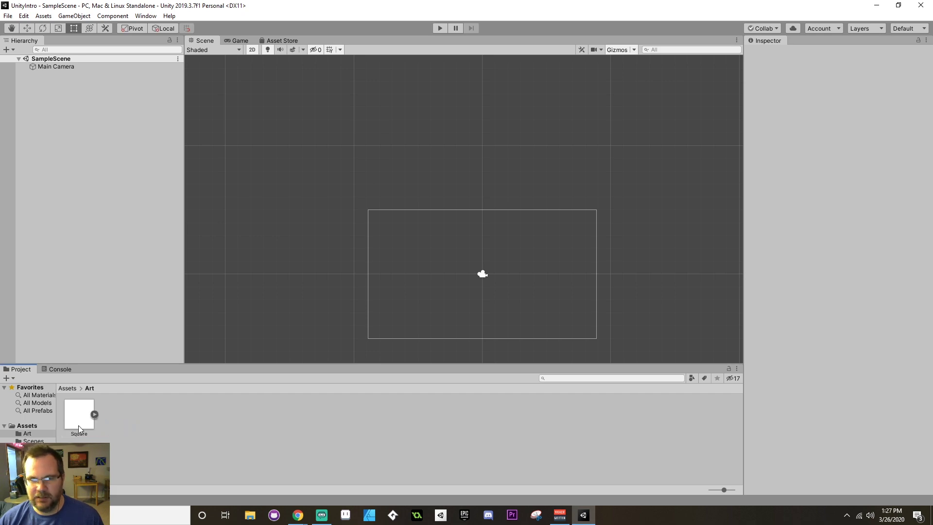
{"action": "left_click_drag", "start_coordinate": [79, 420], "coordinate": [469, 275]}
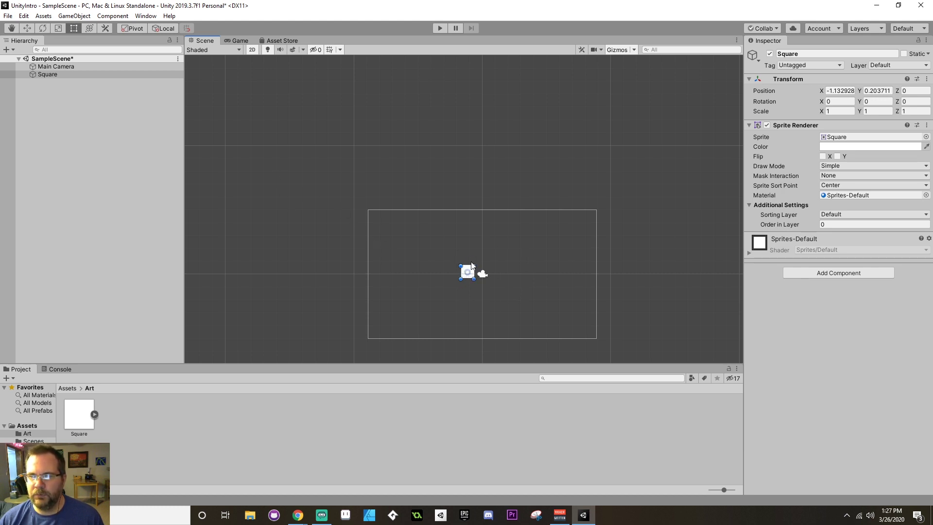
{"action": "left_click_drag", "start_coordinate": [467, 275], "coordinate": [514, 314]}
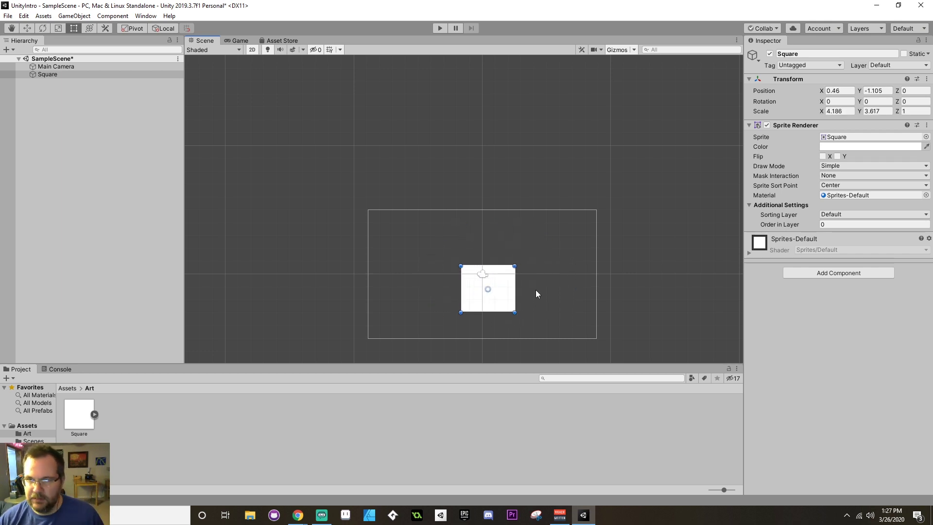
{"action": "key", "text": "ctrl+z"}
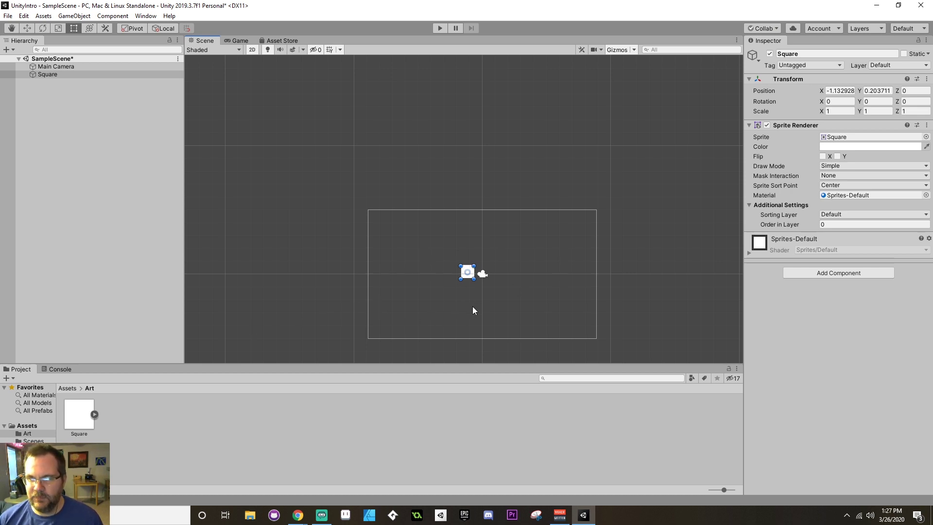
Step: Rotate the square around Y in 3D perspective, then undo and return to 2D view
{"action": "key", "text": "q"}
{"action": "left_click_drag", "start_coordinate": [473, 295], "coordinate": [512, 225]}
{"action": "key", "text": "w"}
{"action": "key", "text": "e"}
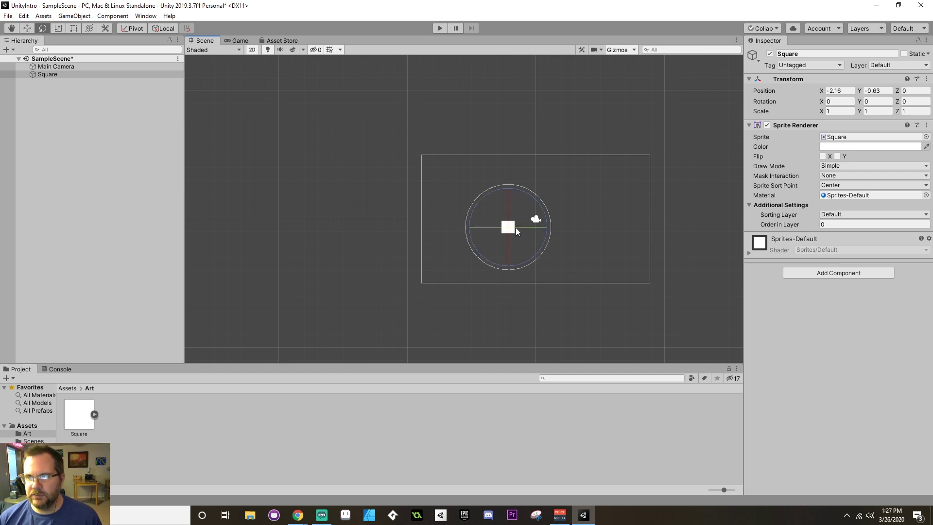
{"action": "left_click_drag", "start_coordinate": [520, 226], "coordinate": [593, 226]}
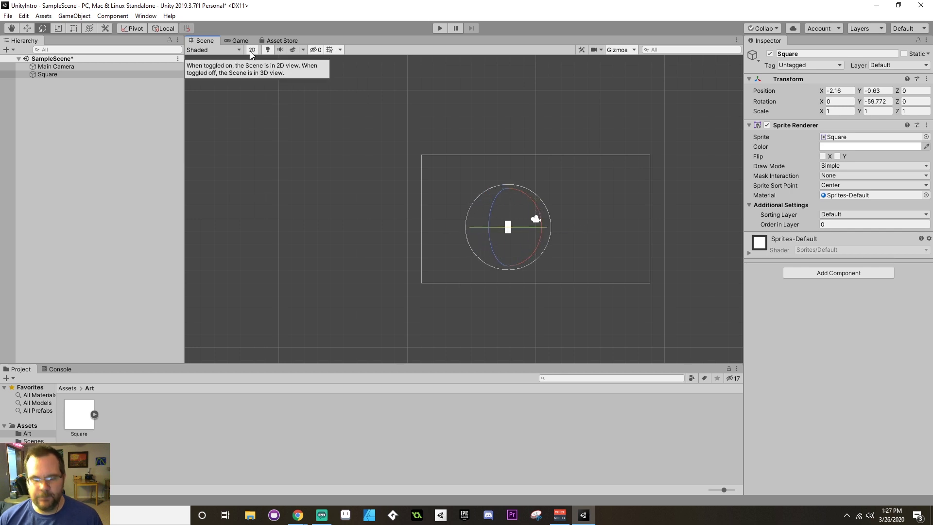
{"action": "left_click", "coordinate": [250, 52]}
{"action": "left_click_drag", "start_coordinate": [465, 278], "coordinate": [448, 264]}
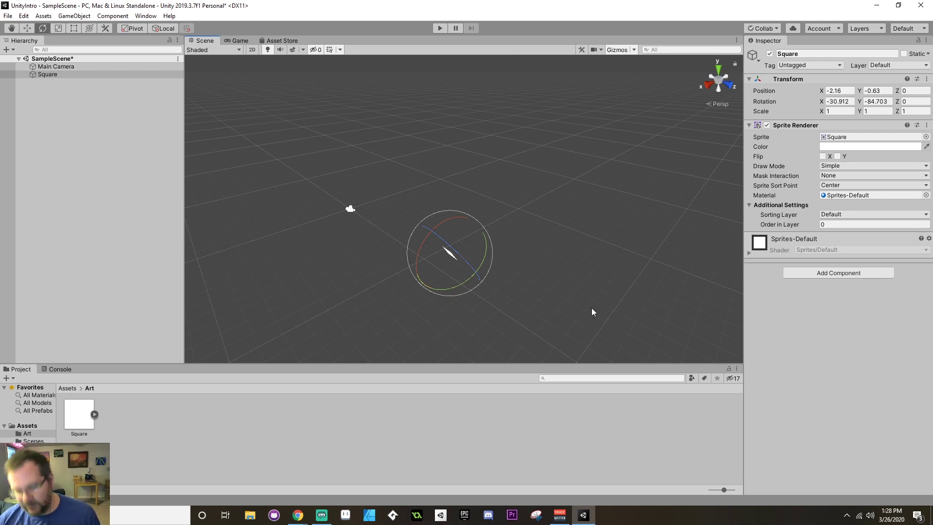
{"action": "key", "text": "ctrl+z"}
{"action": "key", "text": "ctrl+z"}
{"action": "key", "text": "ctrl+z"}
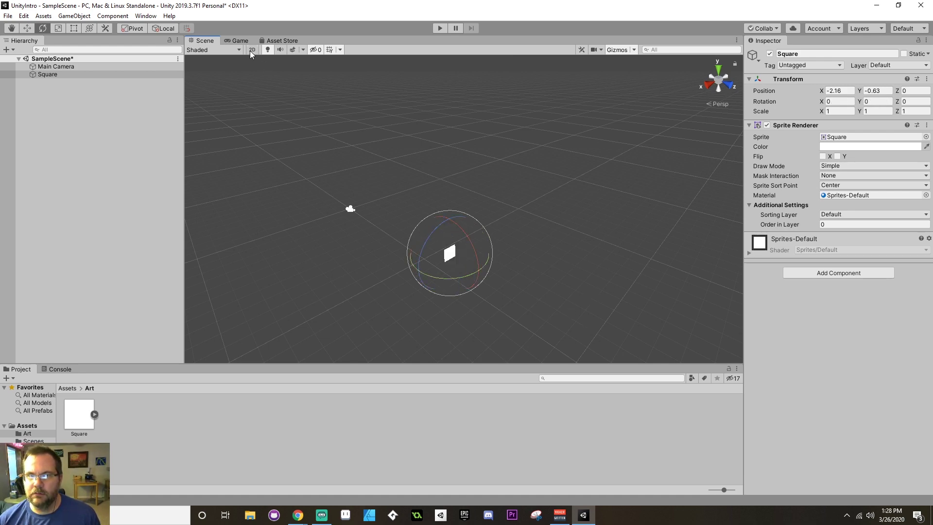
{"action": "left_click", "coordinate": [251, 50]}
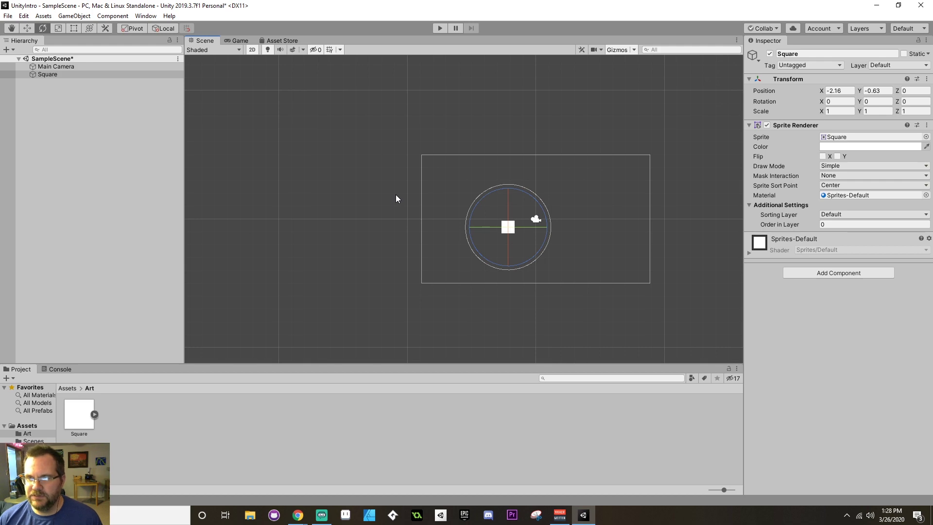
Step: Squash the square's width with the Scale tool, then undo back to scale 1
{"action": "key", "text": "r"}
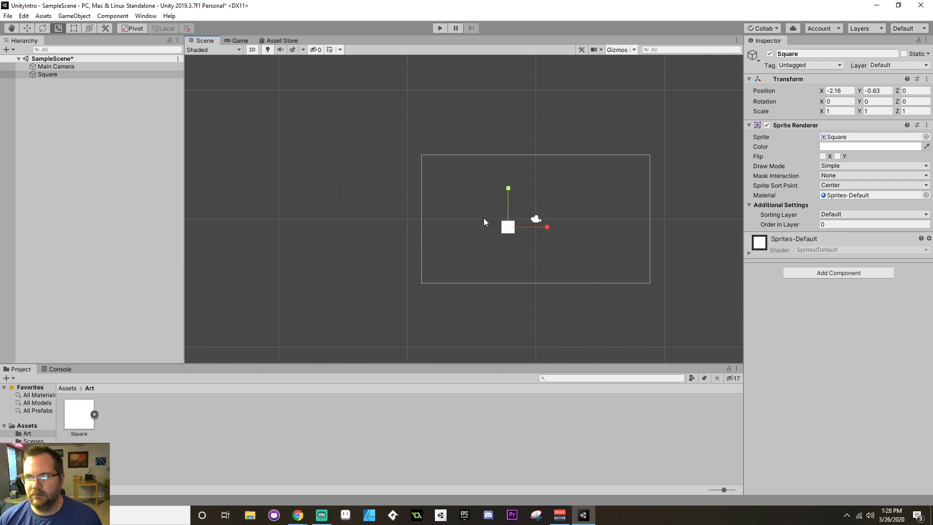
{"action": "left_click_drag", "start_coordinate": [548, 227], "coordinate": [610, 227]}
{"action": "key", "text": "t"}
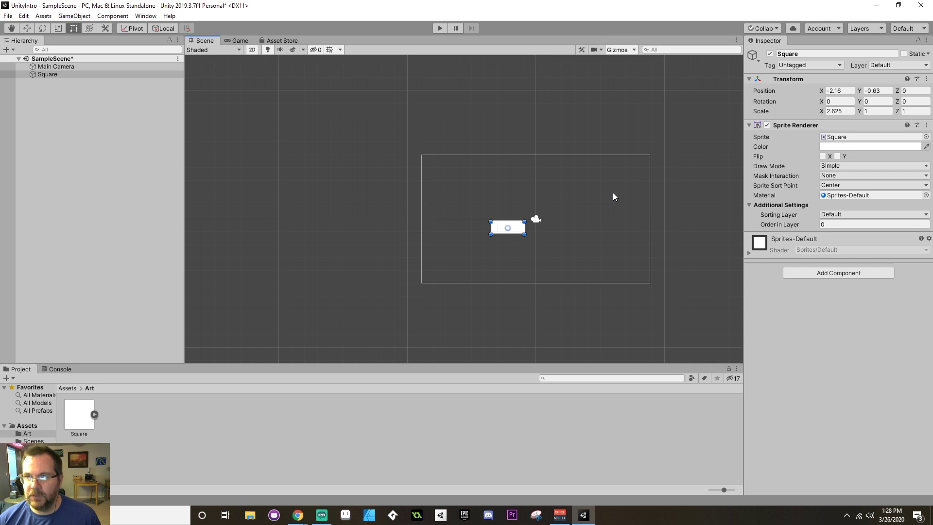
{"action": "key", "text": "ctrl+z"}
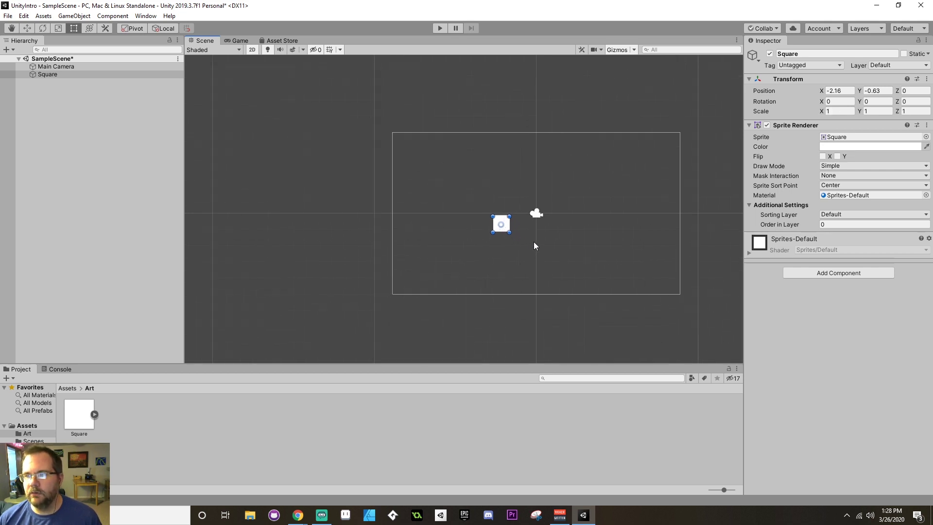
Step: Centre the square in view and drag it right along X to about 0.14
{"action": "scroll", "coordinate": [533, 241], "scroll_direction": "up", "scroll_amount": 3}
{"action": "middle_click_drag", "start_coordinate": [540, 231], "coordinate": [470, 239]}
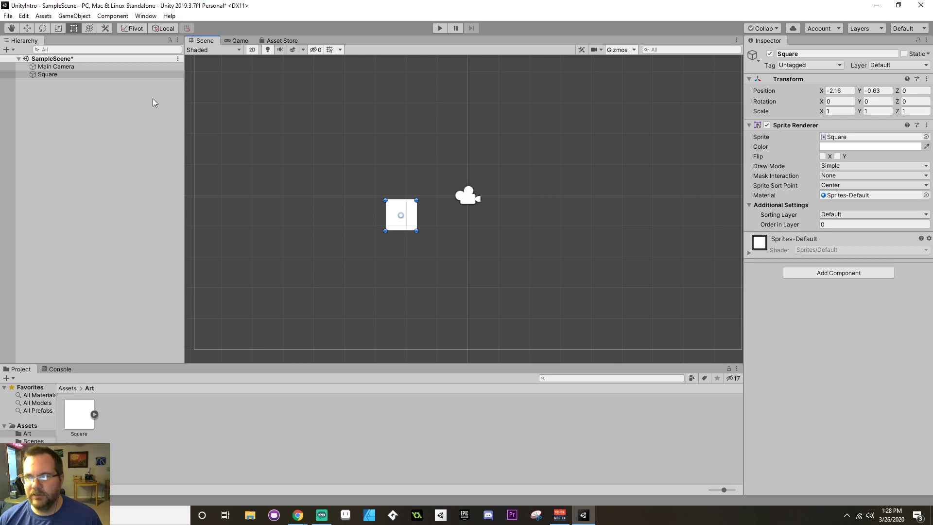
{"action": "key", "text": "w"}
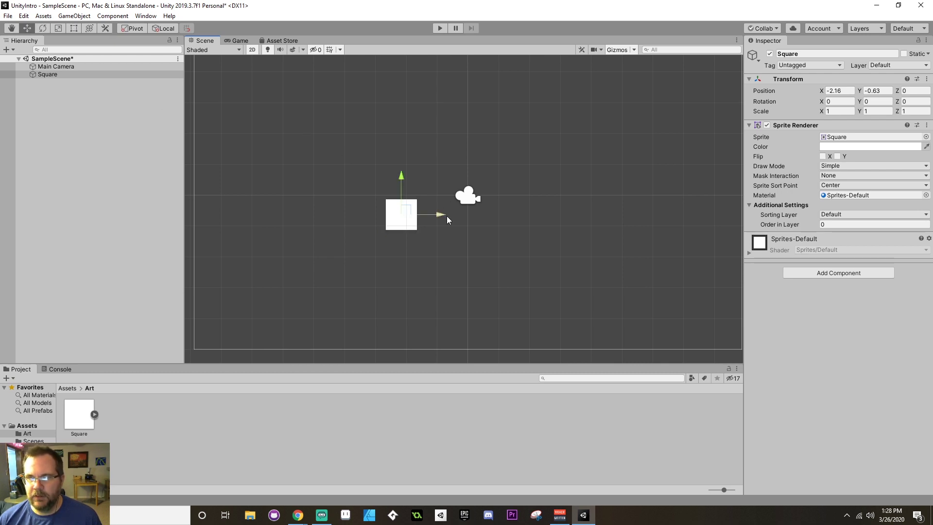
{"action": "mouse_move", "coordinate": [441, 215]}
{"action": "left_mouse_down"}
{"action": "mouse_move", "coordinate": [493, 219]}
{"action": "mouse_move", "coordinate": [429, 214]}
{"action": "left_mouse_up"}
{"action": "left_click", "coordinate": [57, 78]}
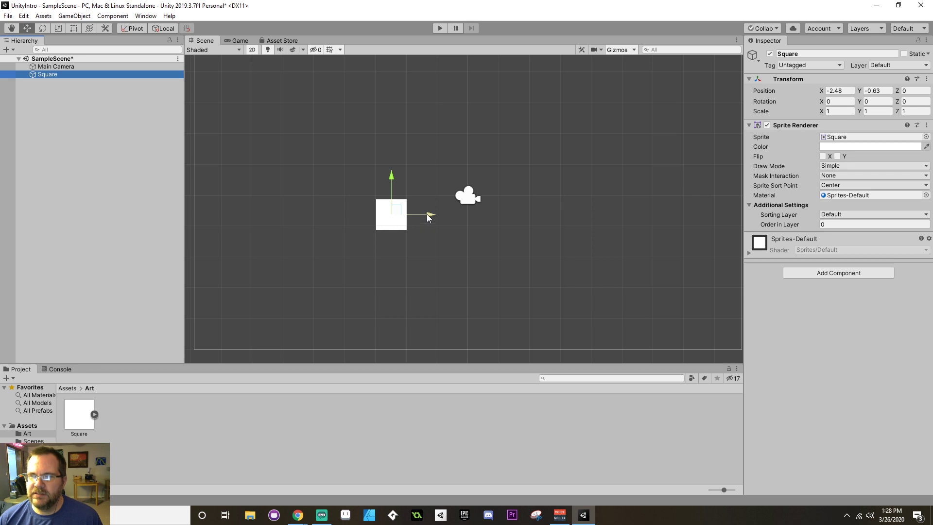
{"action": "left_click_drag", "start_coordinate": [427, 214], "coordinate": [456, 215]}
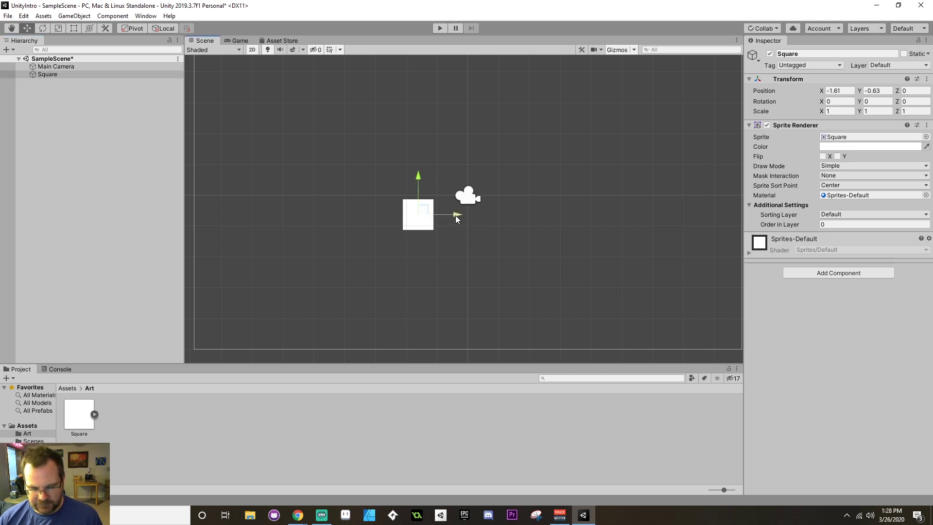
{"action": "left_click_drag", "start_coordinate": [456, 215], "coordinate": [512, 217]}
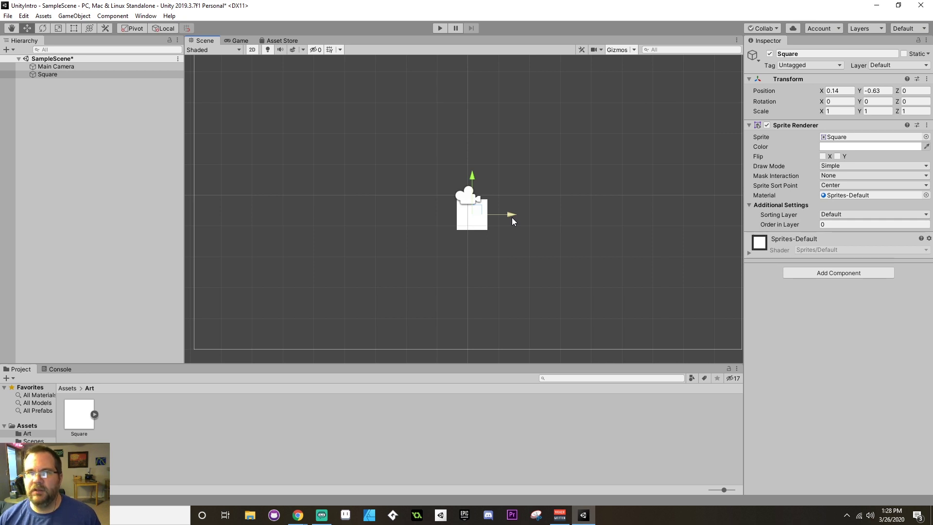
{"action": "left_click", "coordinate": [23, 17]}
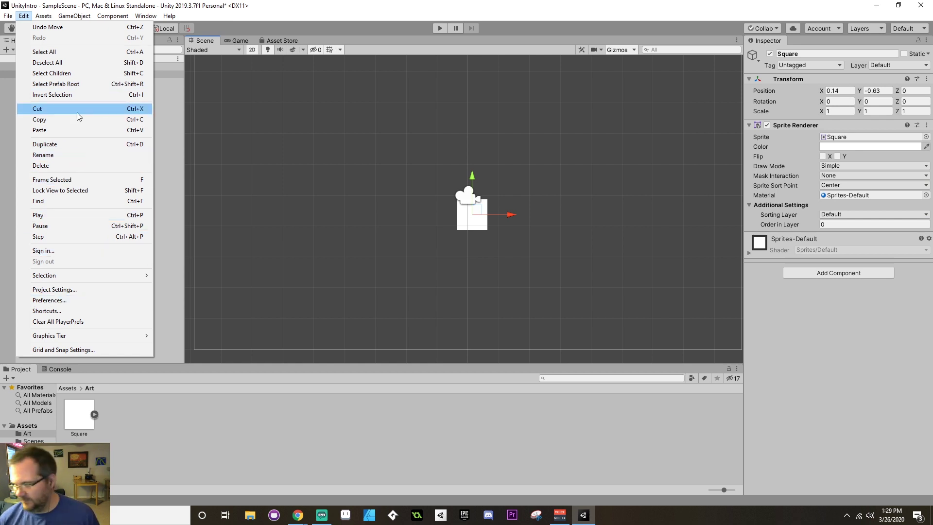
Step: Set Increment Snap Move to 1 and snap the square right to X 2.14
{"action": "left_click", "coordinate": [82, 351]}
{"action": "left_click", "coordinate": [72, 58]}
{"action": "double_click", "coordinate": [72, 59]}
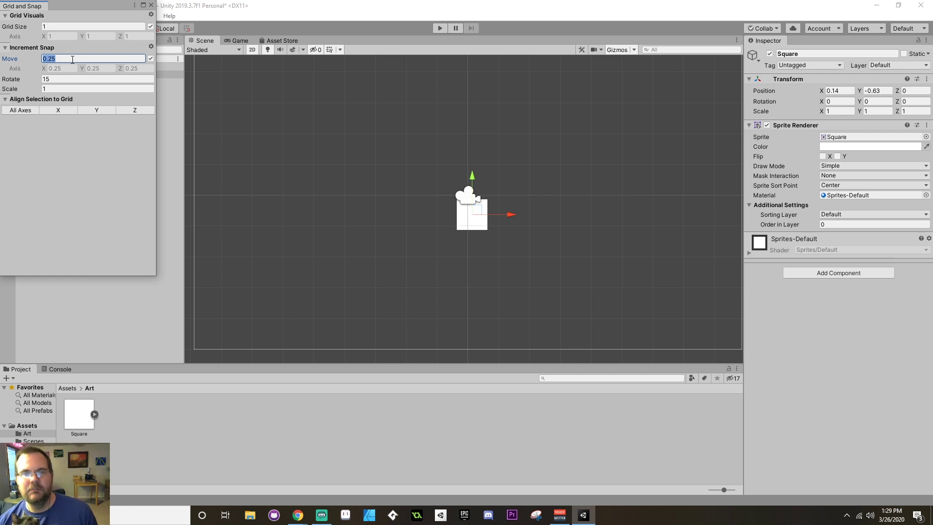
{"action": "type", "text": "1"}
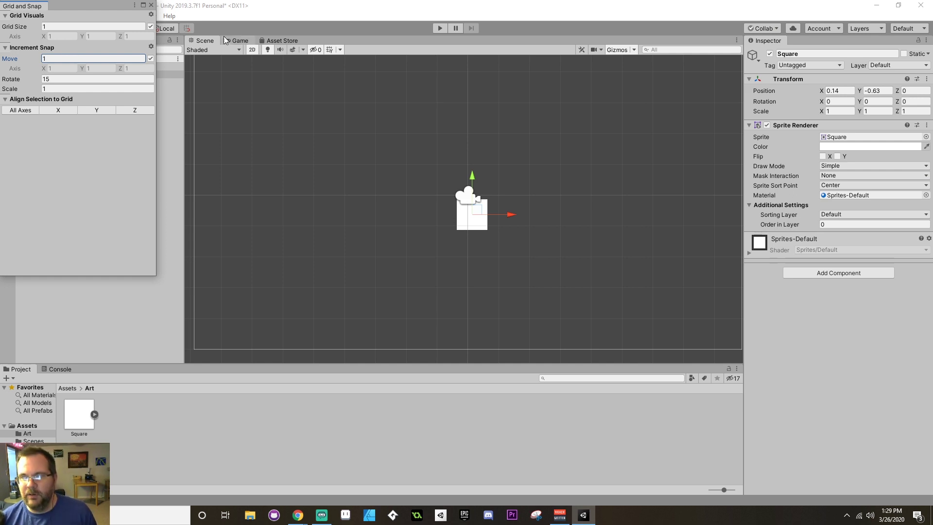
{"action": "left_click_drag", "start_coordinate": [512, 212], "coordinate": [572, 215]}
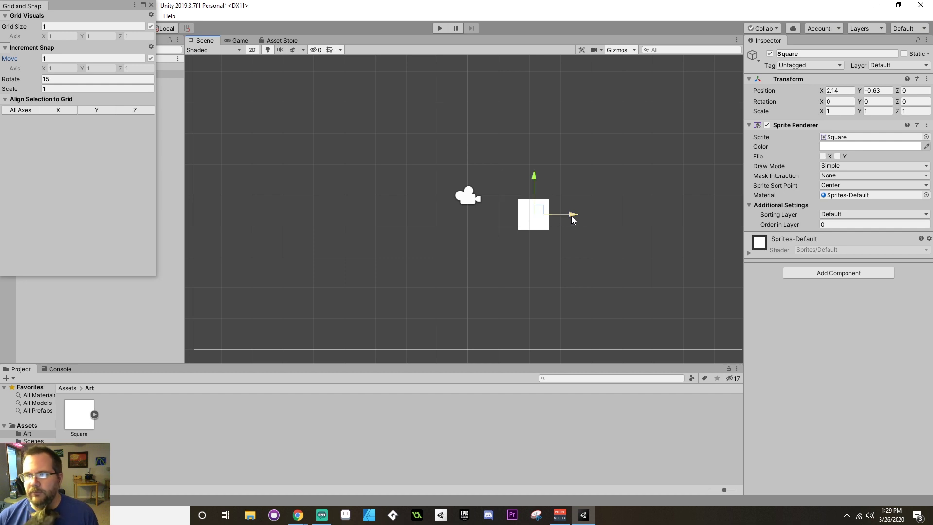
{"action": "left_click", "coordinate": [151, 5]}
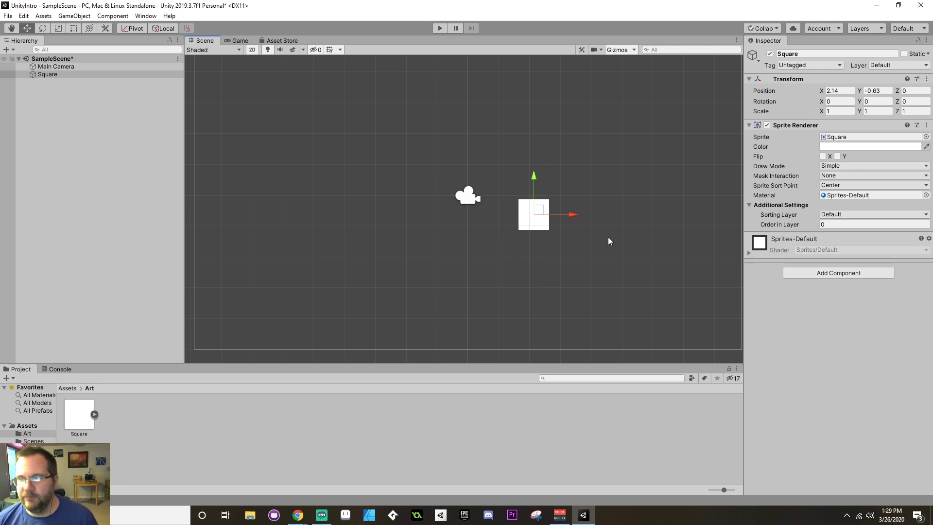
Step: Duplicate the Square and drag the copy, Square (1), to the right
{"action": "left_click", "coordinate": [51, 77]}
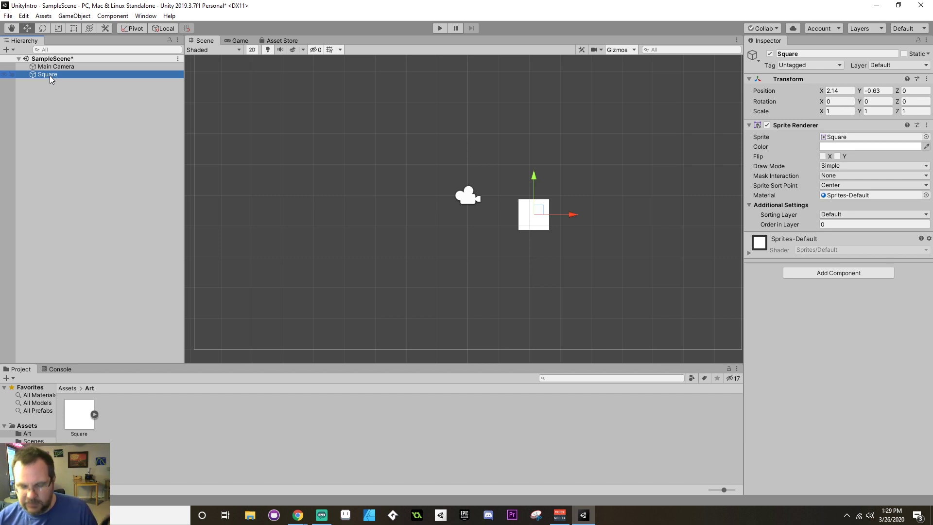
{"action": "key", "text": "ctrl+d"}
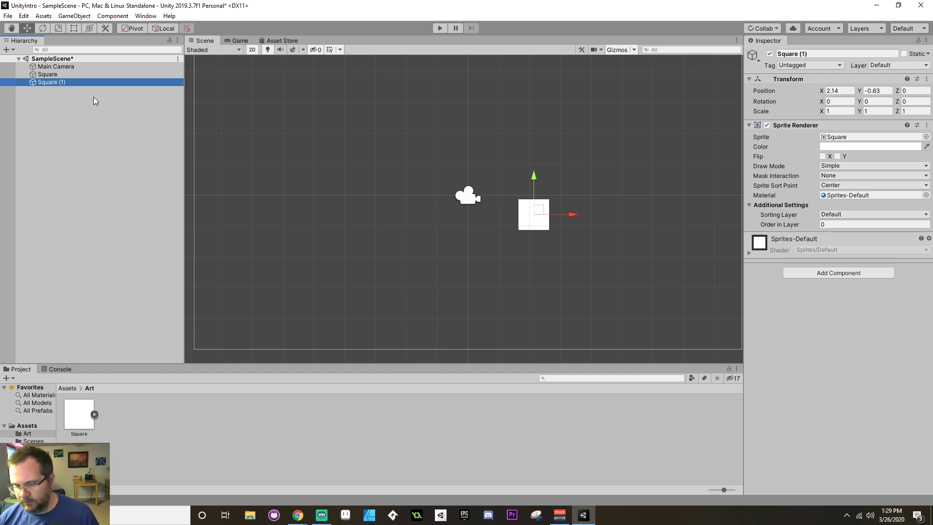
{"action": "left_click_drag", "start_coordinate": [575, 215], "coordinate": [638, 215]}
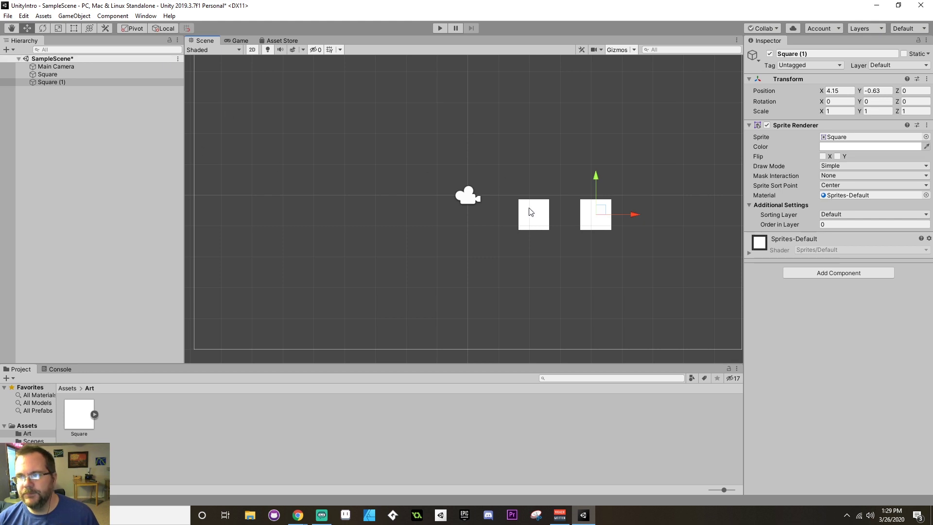
Step: Vertex-snap the original square's corner to the copy's, placing it at X 3.15
{"action": "left_click", "coordinate": [540, 226]}
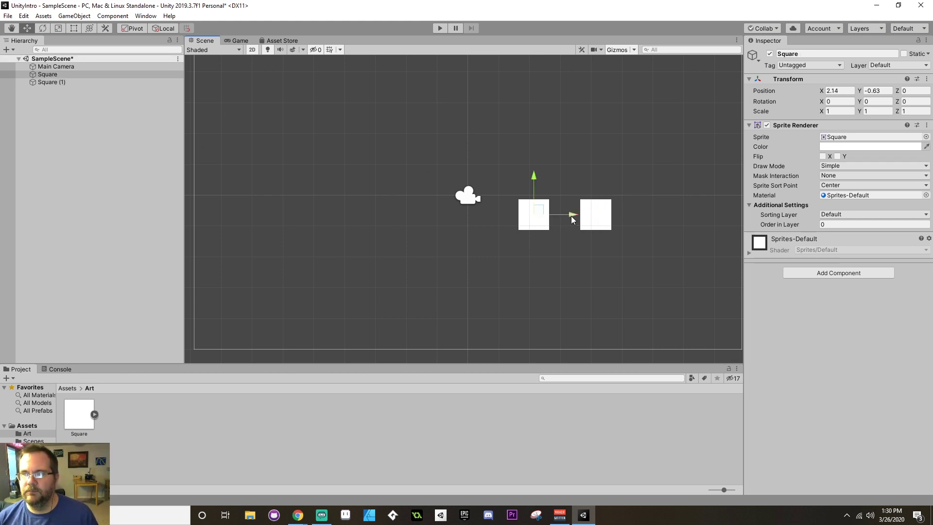
{"action": "mouse_move", "coordinate": [572, 217]}
{"action": "left_mouse_down"}
{"action": "mouse_move", "coordinate": [598, 217]}
{"action": "mouse_move", "coordinate": [583, 222]}
{"action": "left_mouse_up"}
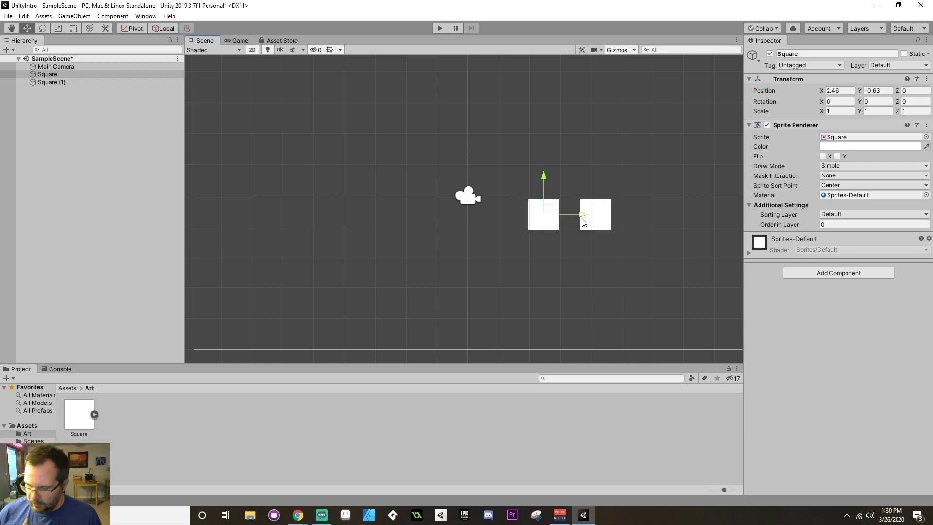
{"action": "left_click_drag", "start_coordinate": [549, 212], "coordinate": [546, 137]}
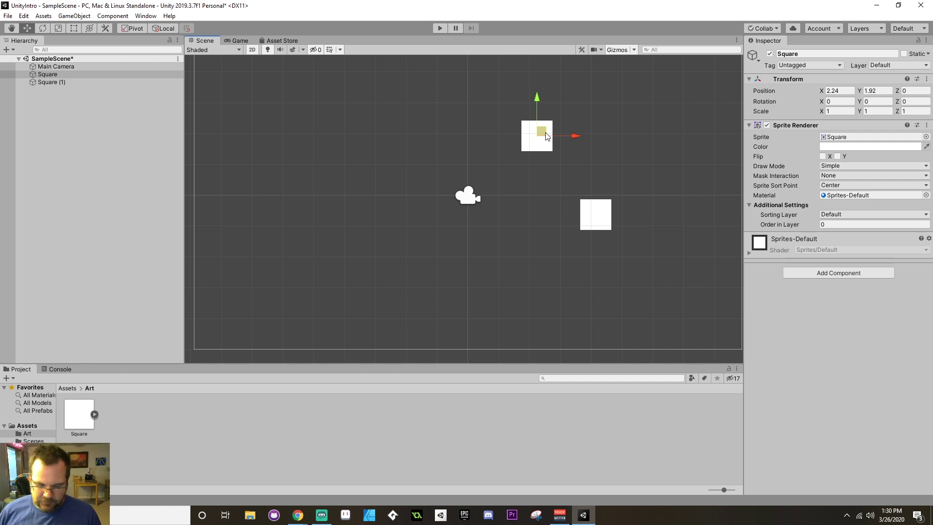
{"action": "key", "text": "v"}
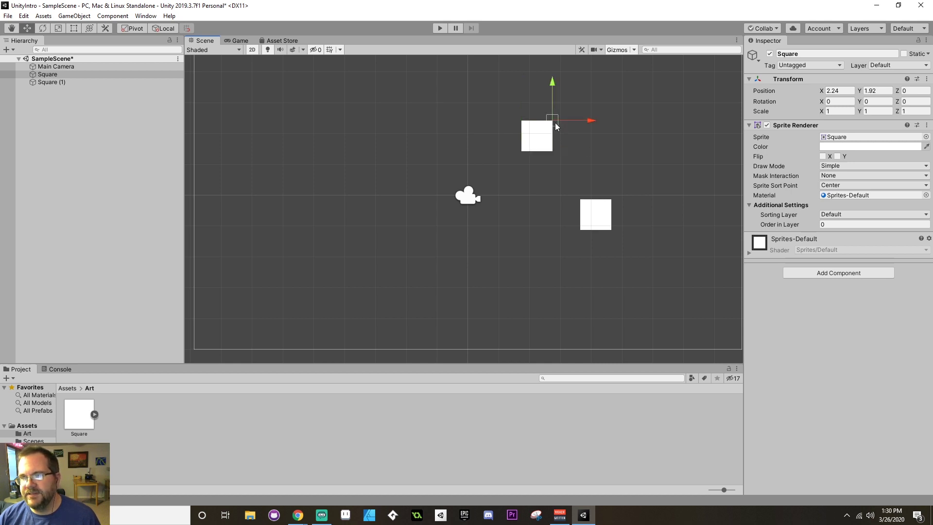
{"action": "left_click_drag", "start_coordinate": [555, 123], "coordinate": [573, 170]}
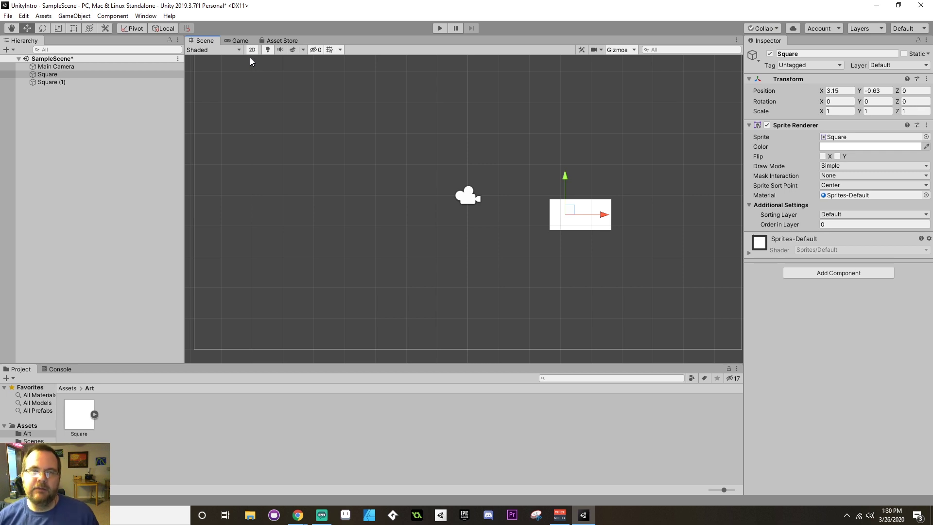
Step: Dock Grid and Snap Settings beside Project, then below the Inspector, then float it
{"action": "left_click", "coordinate": [24, 15]}
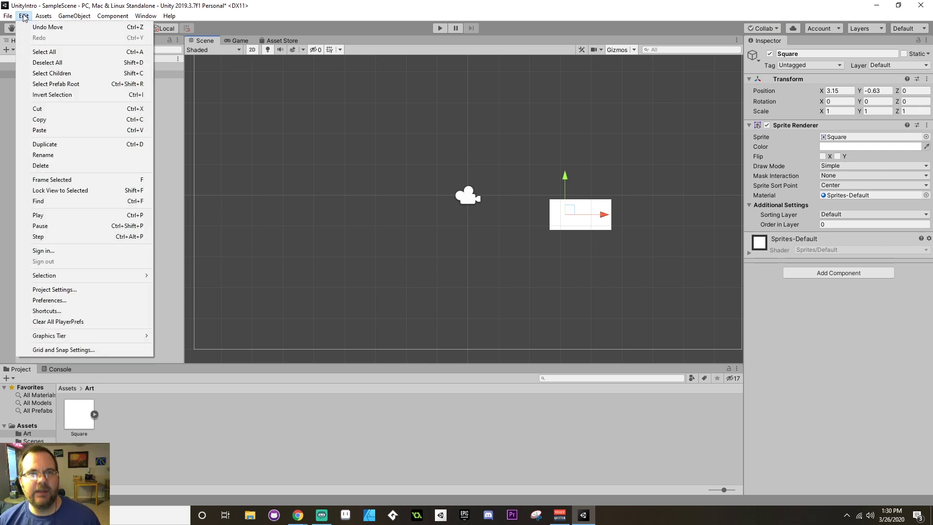
{"action": "left_click", "coordinate": [56, 355]}
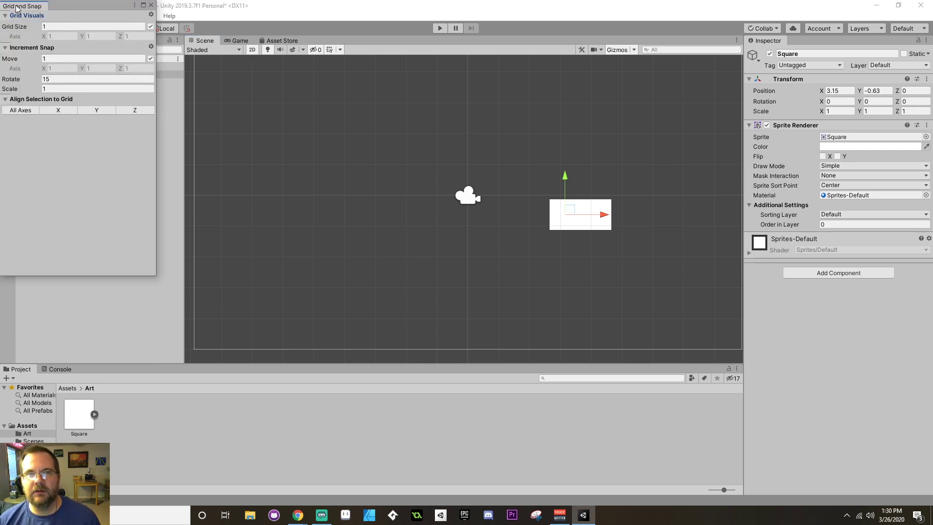
{"action": "left_click_drag", "start_coordinate": [17, 7], "coordinate": [176, 373]}
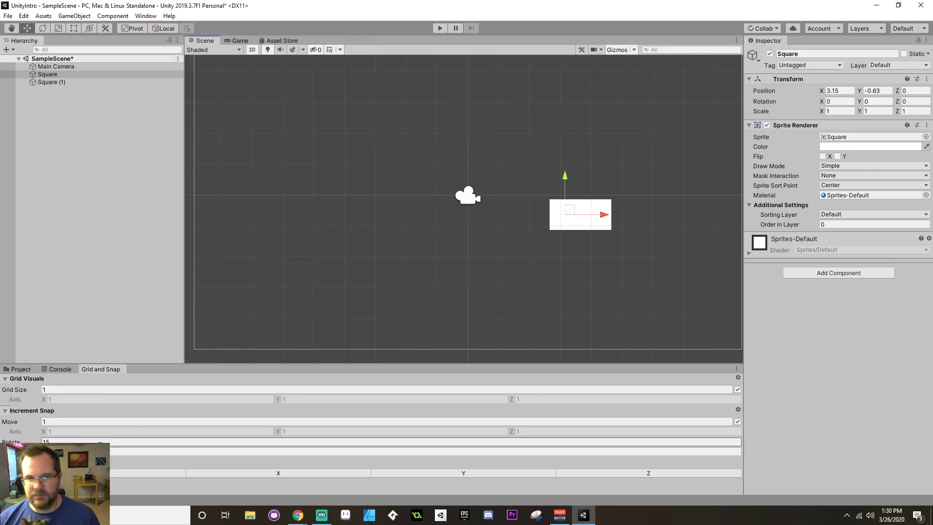
{"action": "left_click", "coordinate": [107, 372]}
{"action": "left_click_drag", "start_coordinate": [109, 372], "coordinate": [808, 438]}
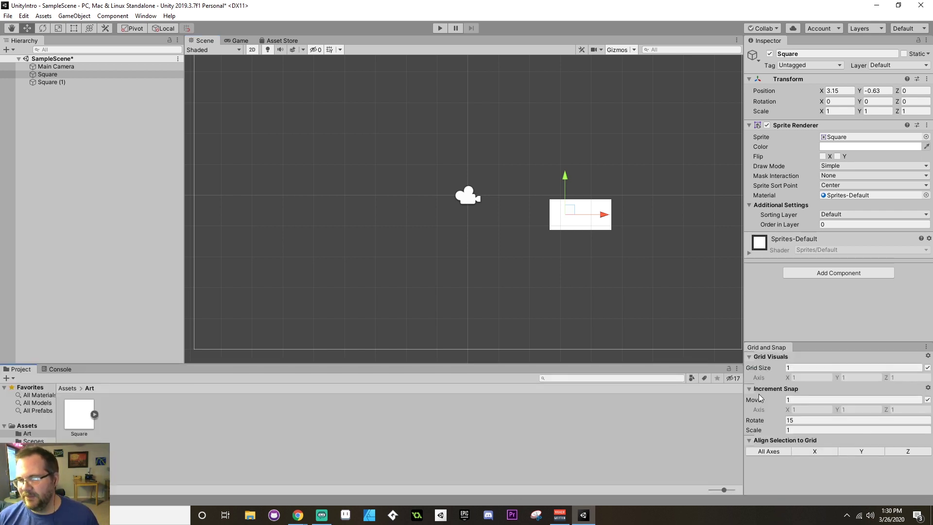
{"action": "left_click_drag", "start_coordinate": [783, 348], "coordinate": [408, 240]}
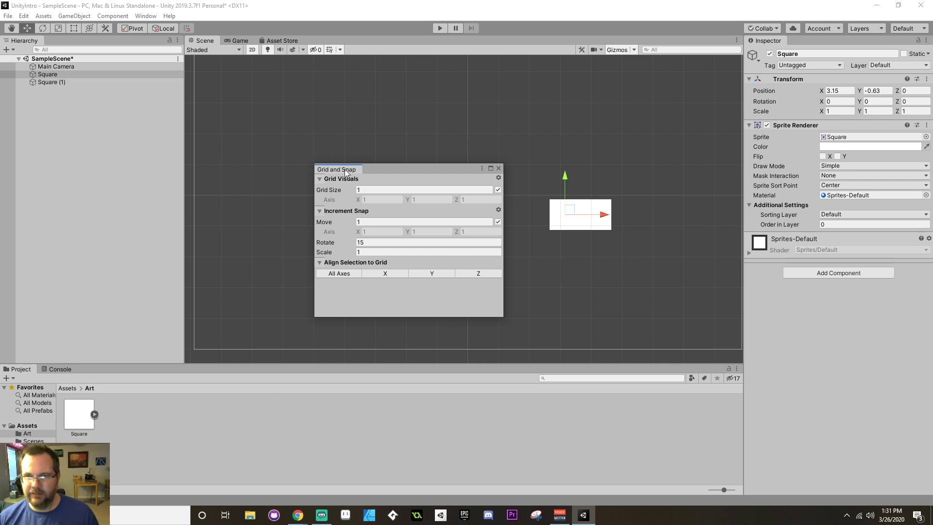
Step: Close the snap window and use Align With View to move Main Camera to the Scene framing
{"action": "left_click", "coordinate": [498, 169]}
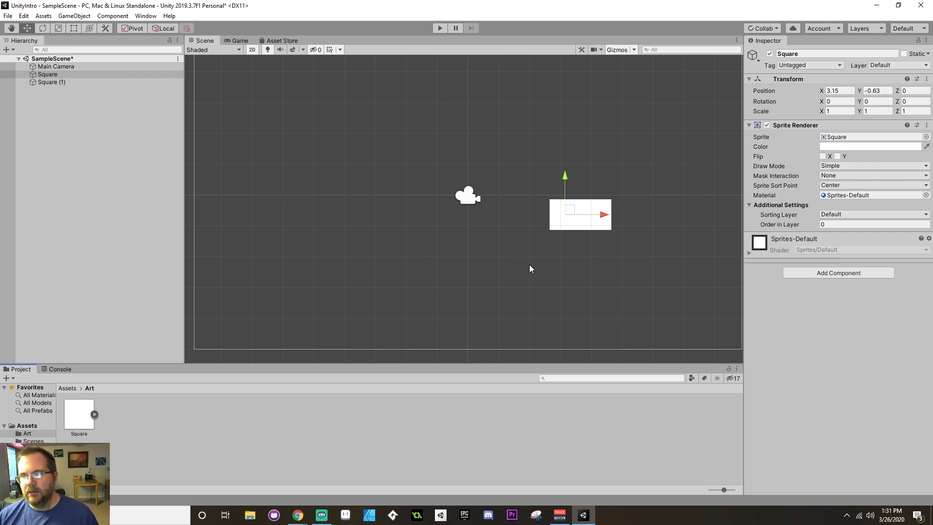
{"action": "middle_click_drag", "start_coordinate": [537, 266], "coordinate": [365, 236]}
{"action": "scroll", "coordinate": [365, 237], "scroll_direction": "down", "scroll_amount": 2}
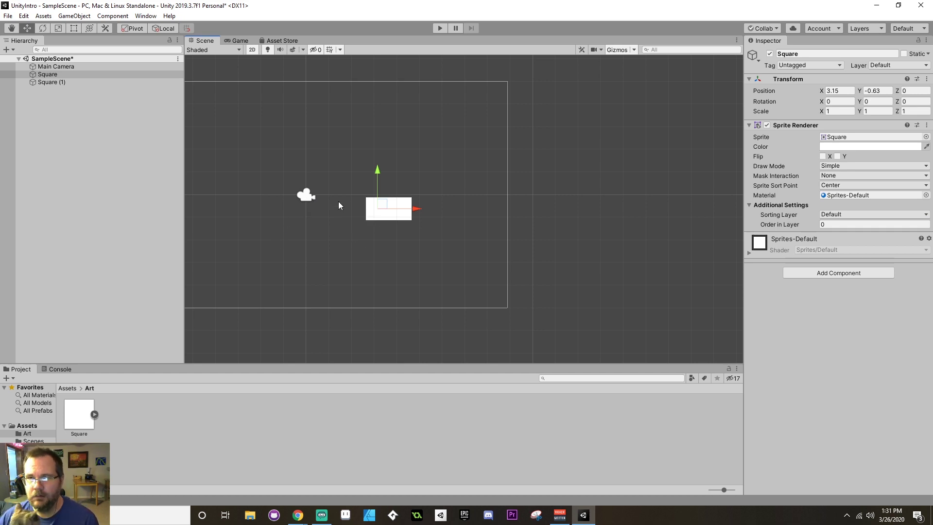
{"action": "left_click", "coordinate": [58, 67]}
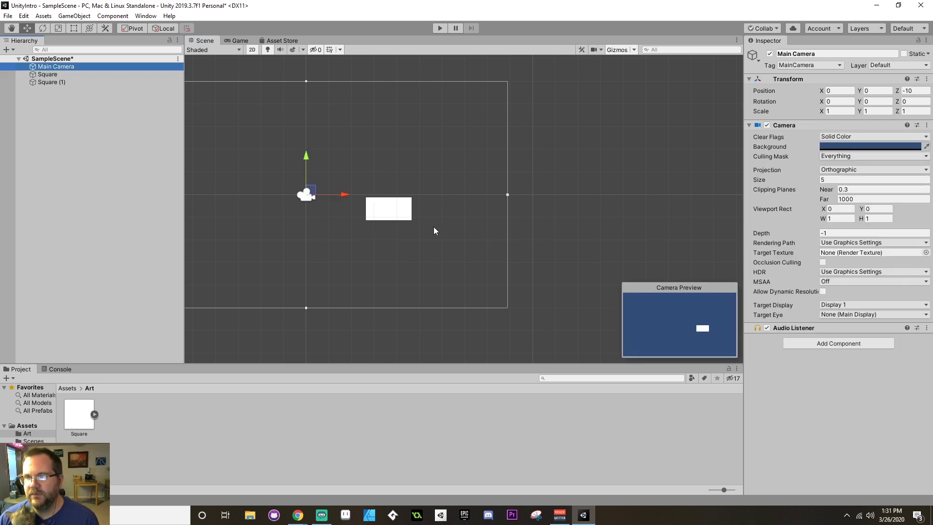
{"action": "scroll", "coordinate": [431, 229], "scroll_direction": "up", "scroll_amount": 4}
{"action": "middle_click_drag", "start_coordinate": [414, 237], "coordinate": [466, 248]}
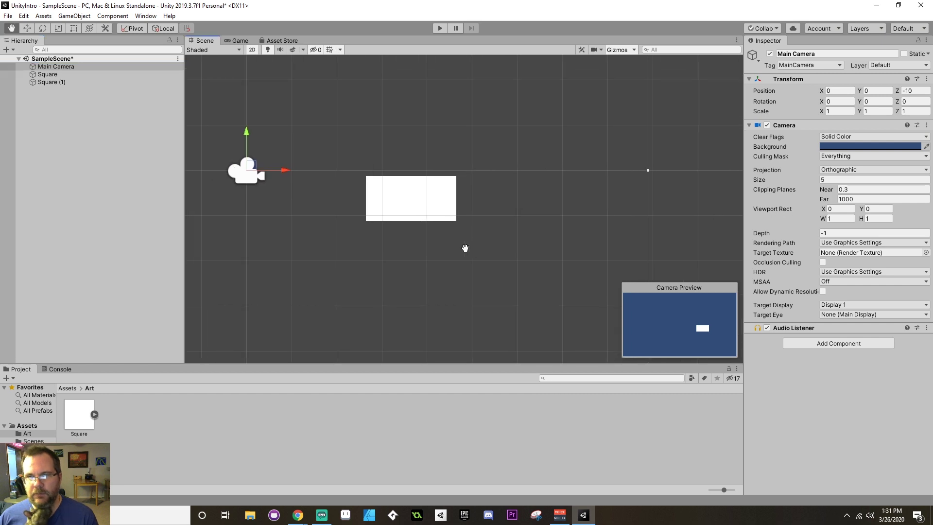
{"action": "scroll", "coordinate": [464, 250], "scroll_direction": "up", "scroll_amount": 1}
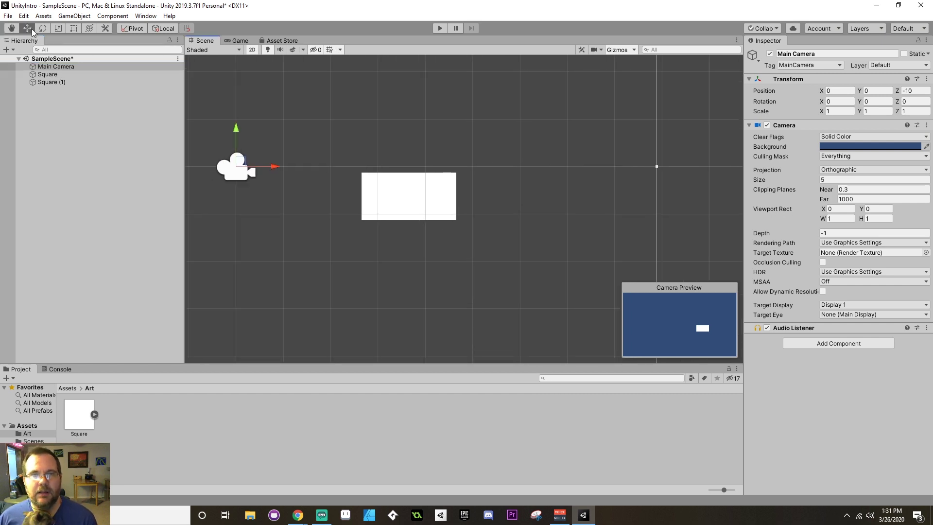
{"action": "left_click", "coordinate": [76, 16]}
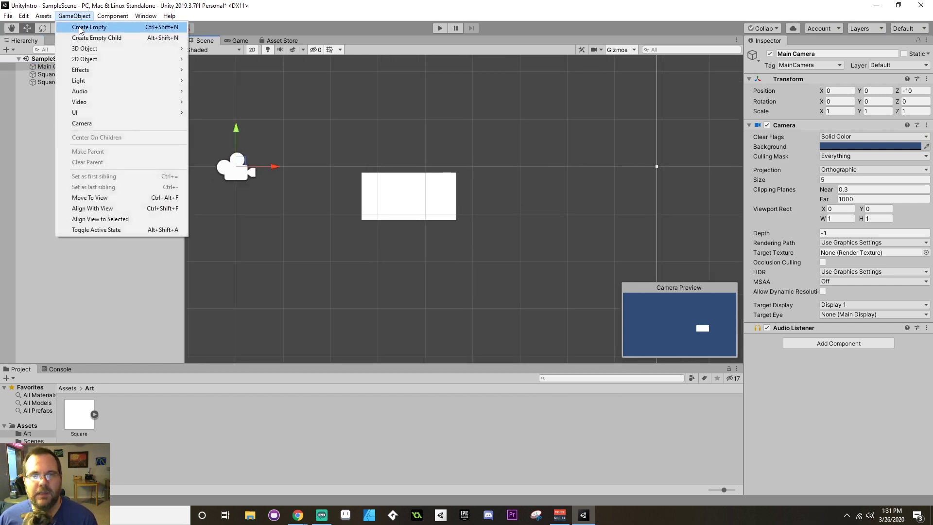
{"action": "left_click", "coordinate": [121, 207]}
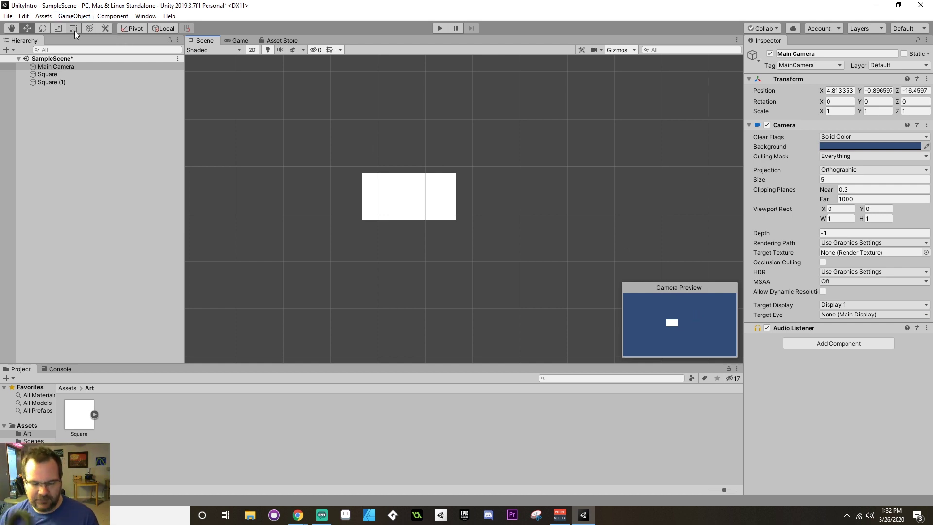
{"action": "left_click", "coordinate": [62, 67]}
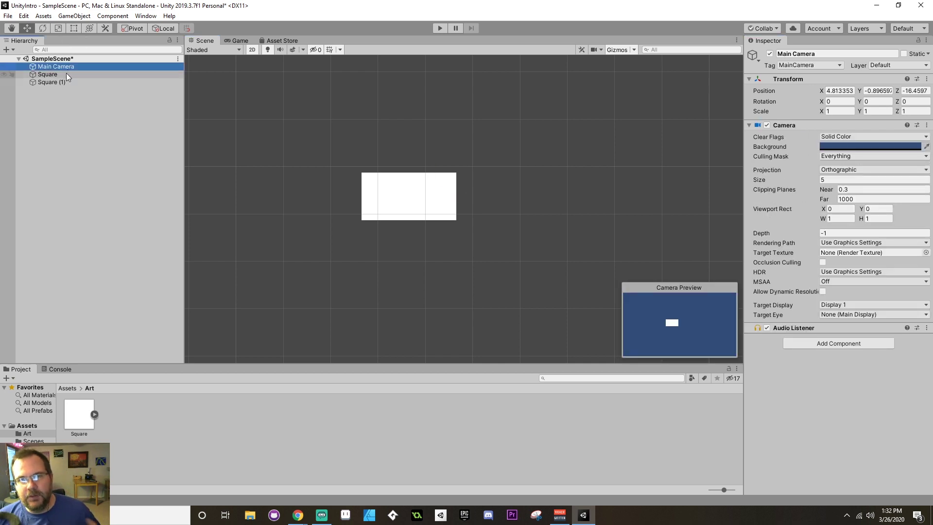
Step: Lock the Inspector on Square, test other selections, then unlock it to show Square (1)
{"action": "left_click", "coordinate": [66, 73]}
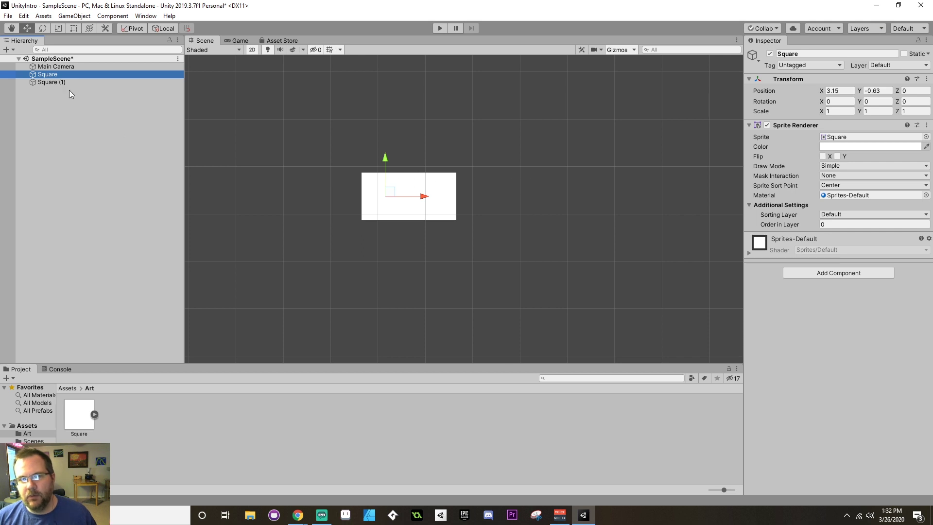
{"action": "left_click", "coordinate": [69, 67]}
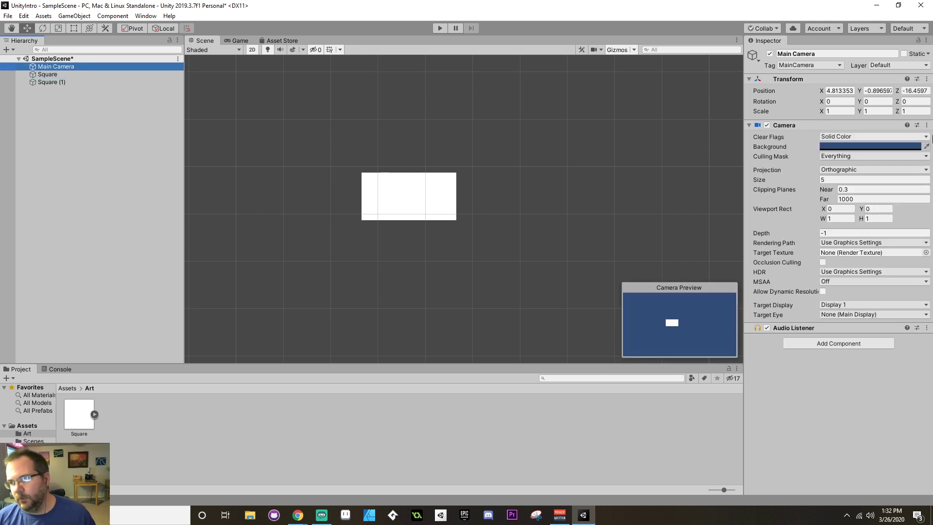
{"action": "left_click", "coordinate": [65, 75]}
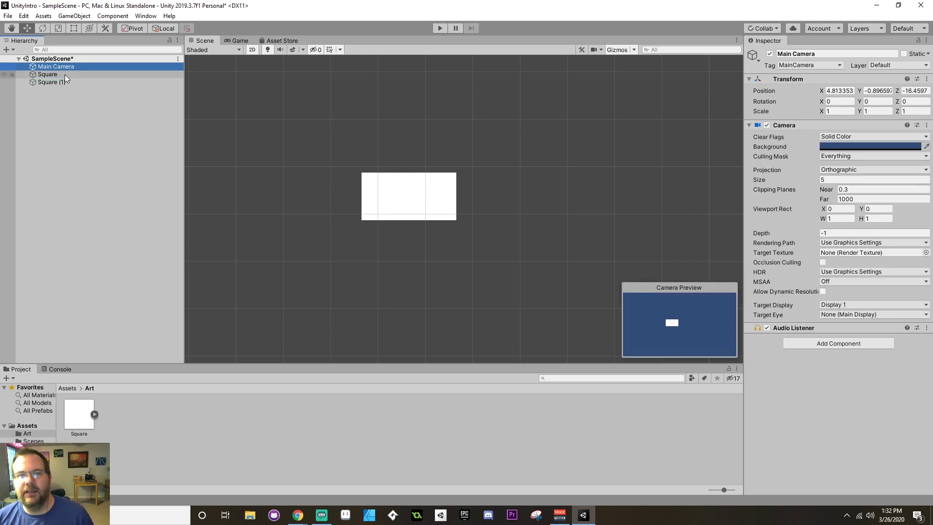
{"action": "left_click", "coordinate": [918, 41]}
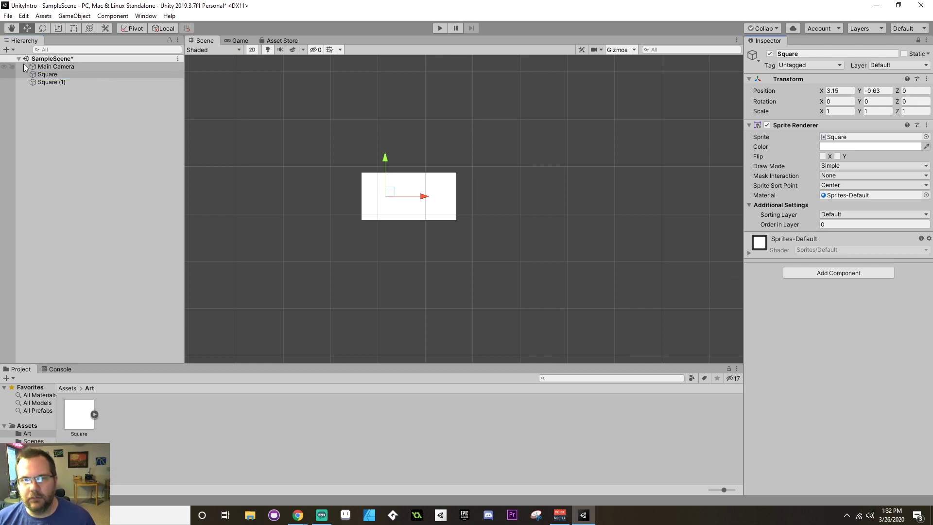
{"action": "left_click", "coordinate": [43, 69]}
{"action": "left_click", "coordinate": [48, 83]}
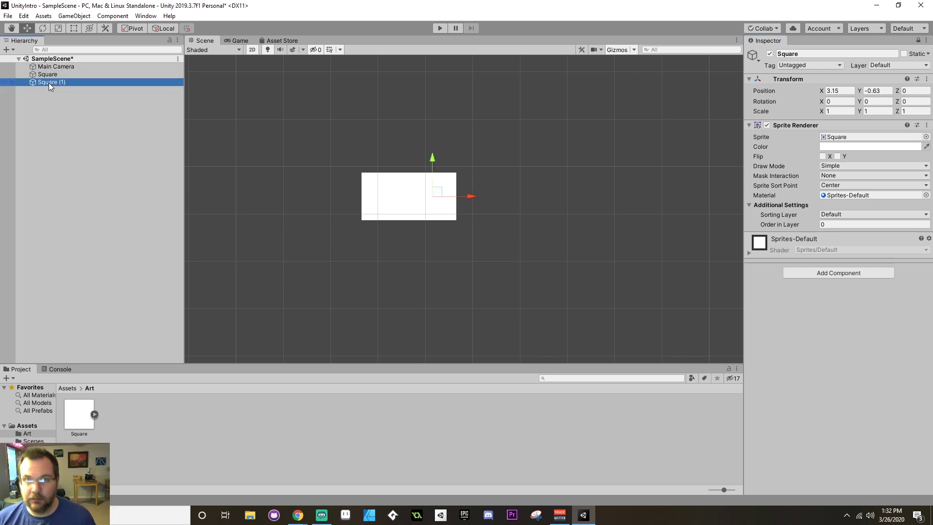
{"action": "left_click", "coordinate": [50, 76]}
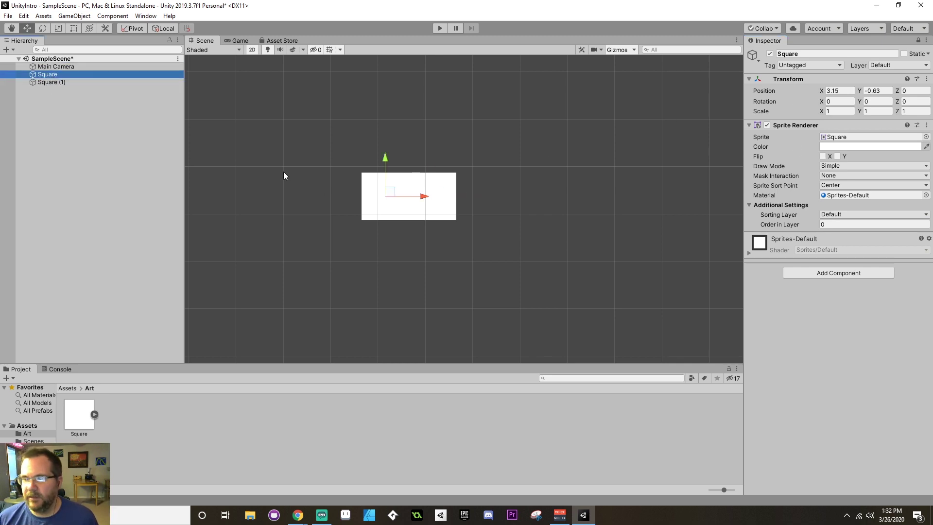
{"action": "left_click", "coordinate": [54, 69]}
{"action": "left_click", "coordinate": [56, 83]}
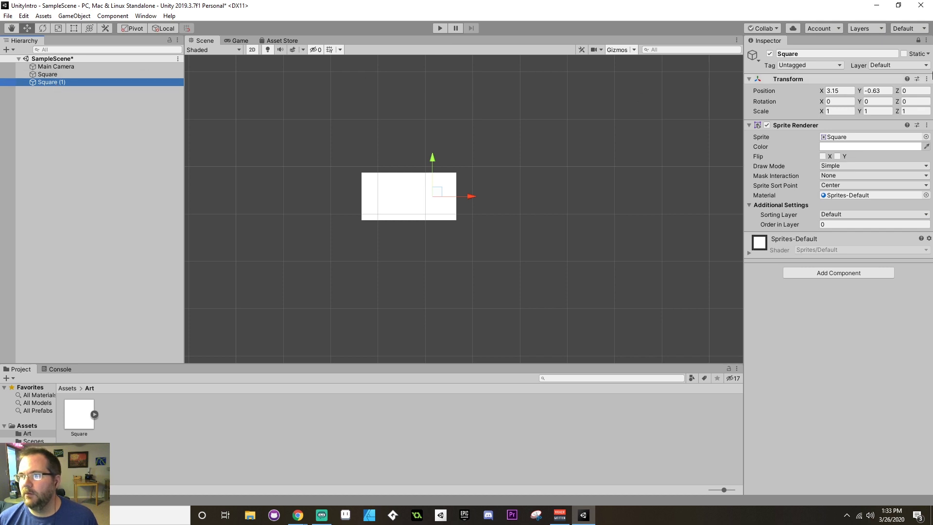
{"action": "left_click", "coordinate": [918, 40]}
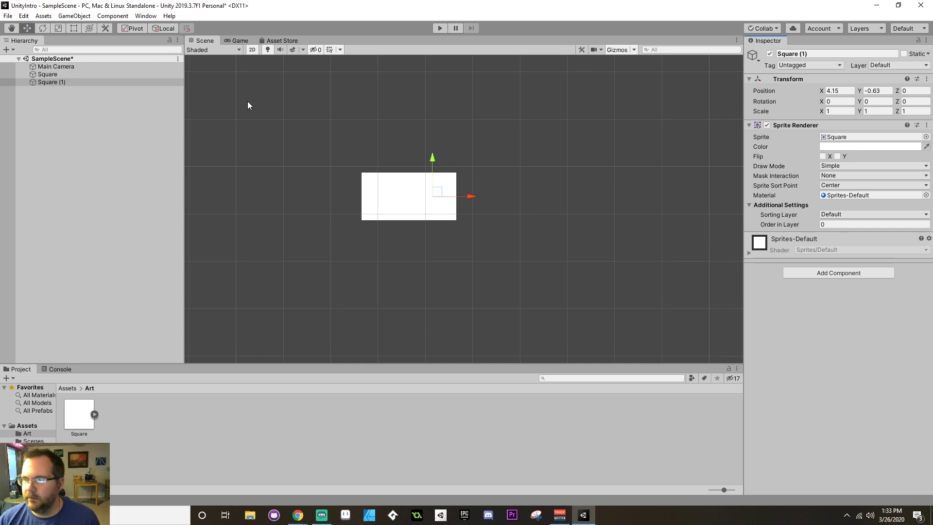
{"action": "left_click", "coordinate": [441, 28]}
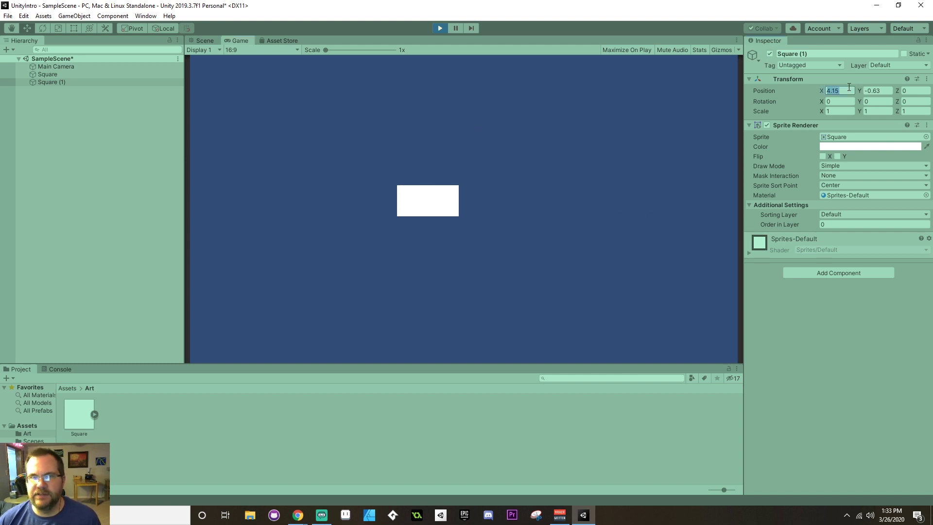
{"action": "type", "text": "7"}
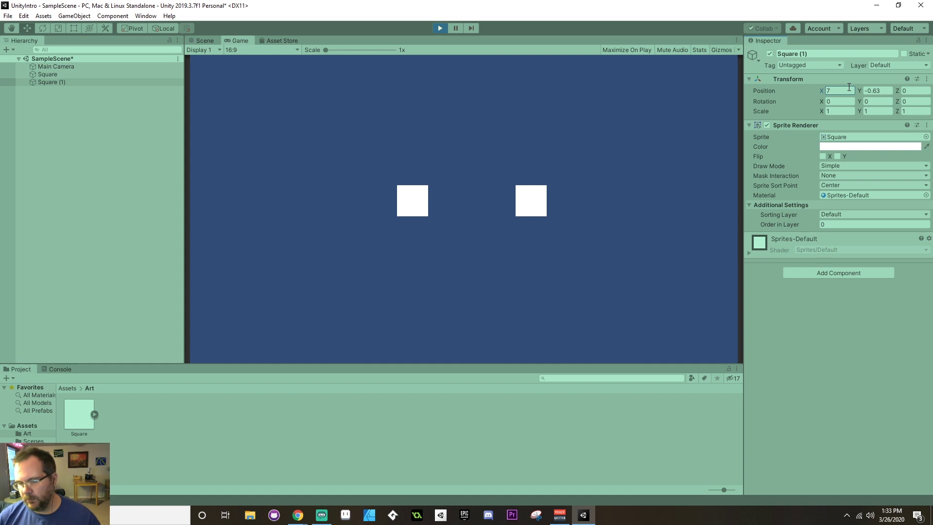
{"action": "left_click", "coordinate": [440, 28]}
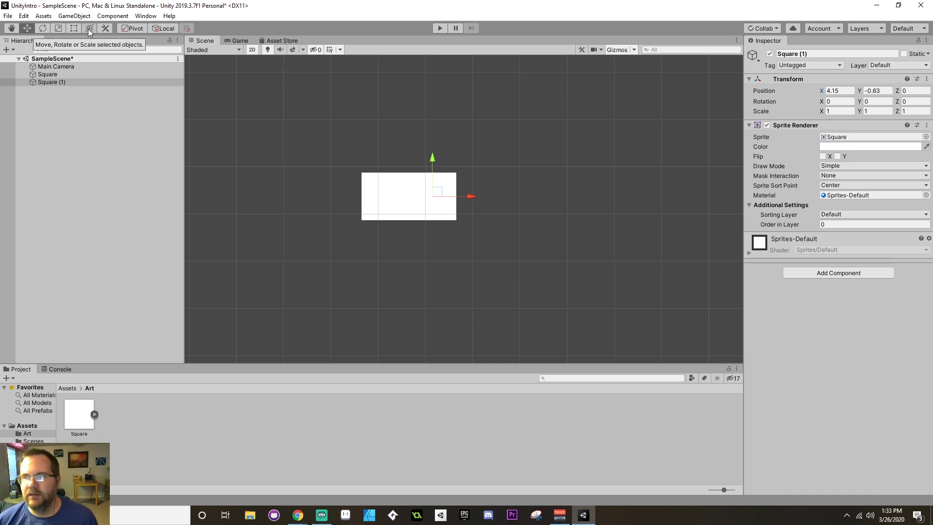
Step: Under Preferences > Colors, drop the Playmode tint alpha to 181 and close both windows
{"action": "left_click", "coordinate": [24, 17]}
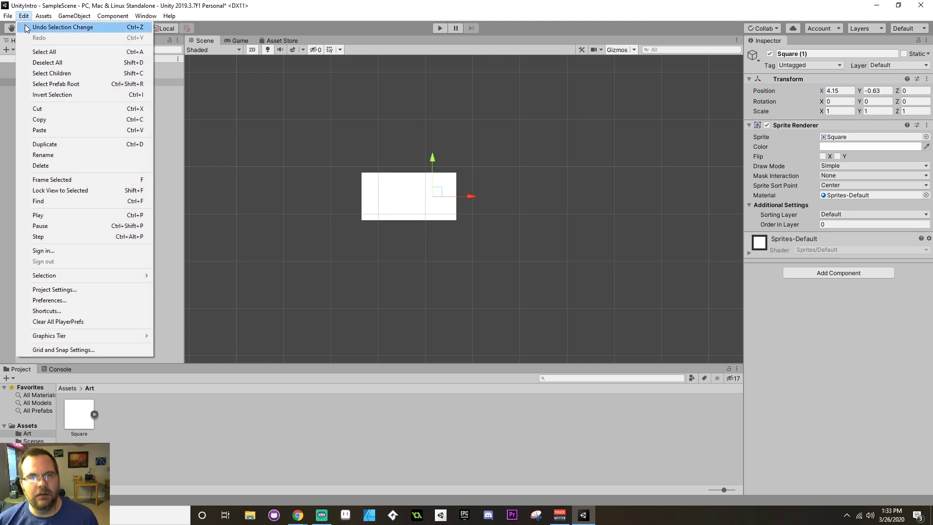
{"action": "left_click", "coordinate": [87, 300]}
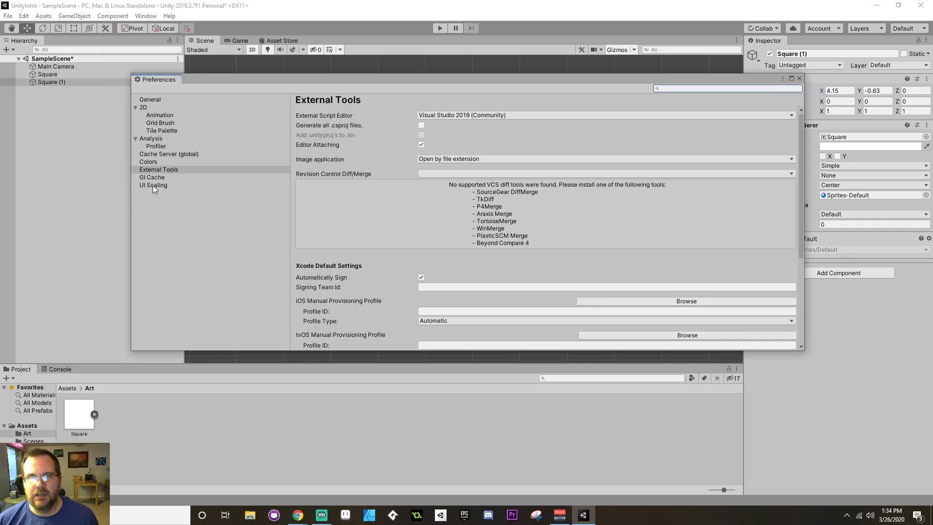
{"action": "left_click", "coordinate": [160, 162]}
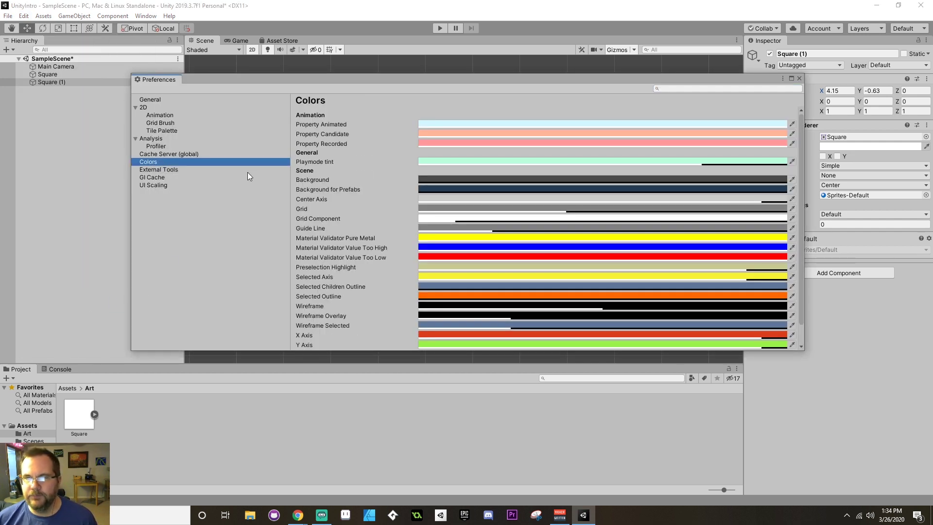
{"action": "left_click", "coordinate": [602, 160]}
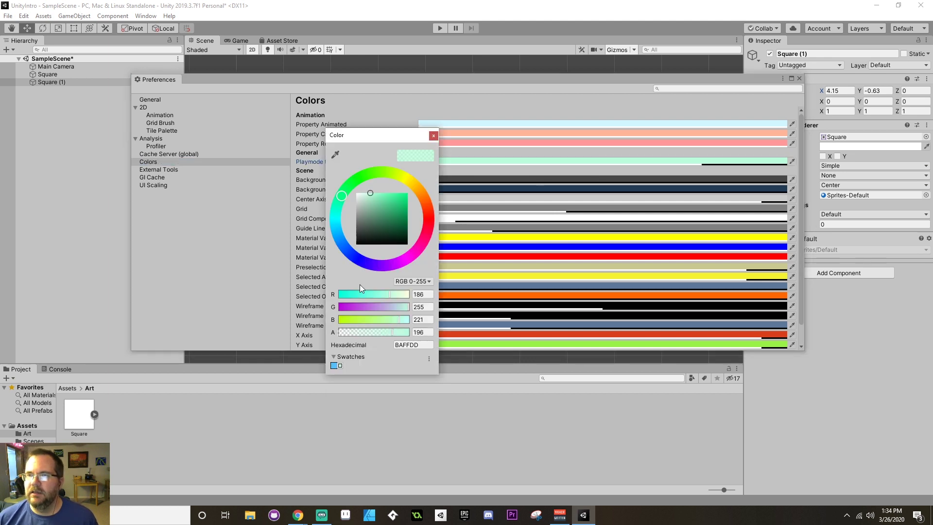
{"action": "mouse_move", "coordinate": [386, 331]}
{"action": "left_mouse_down"}
{"action": "mouse_move", "coordinate": [352, 333]}
{"action": "mouse_move", "coordinate": [401, 335]}
{"action": "mouse_move", "coordinate": [388, 334]}
{"action": "left_mouse_up"}
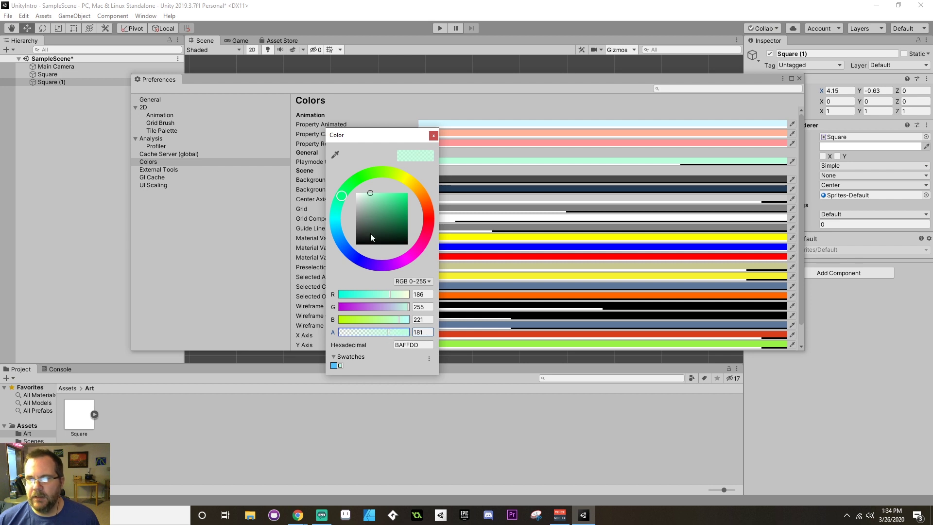
{"action": "left_click", "coordinate": [433, 136]}
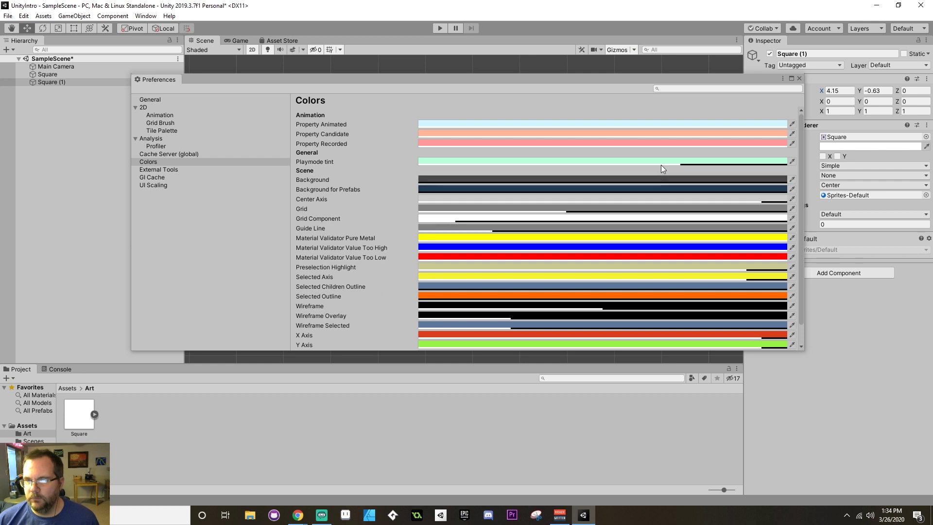
{"action": "left_click", "coordinate": [799, 79]}
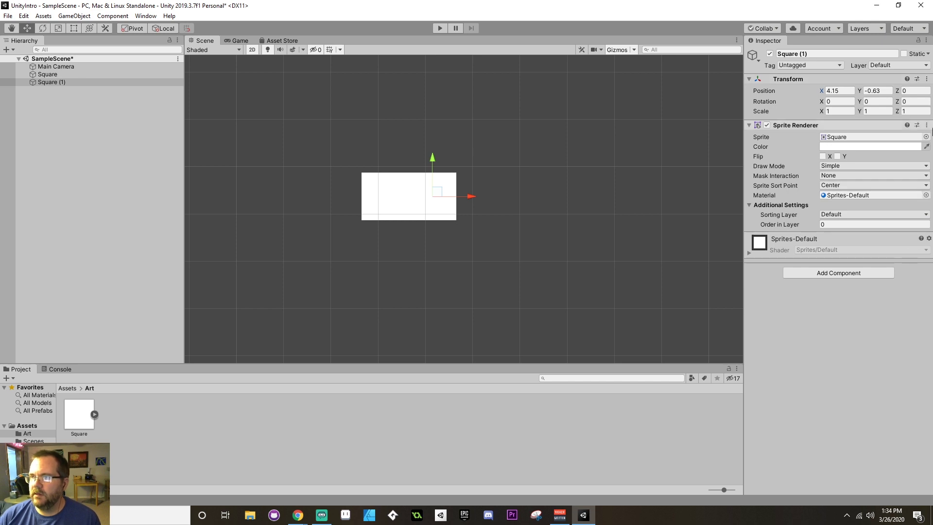
Step: Set Square (1)'s Sprite Renderer colour to red
{"action": "left_click", "coordinate": [926, 125]}
{"action": "left_click", "coordinate": [927, 126]}
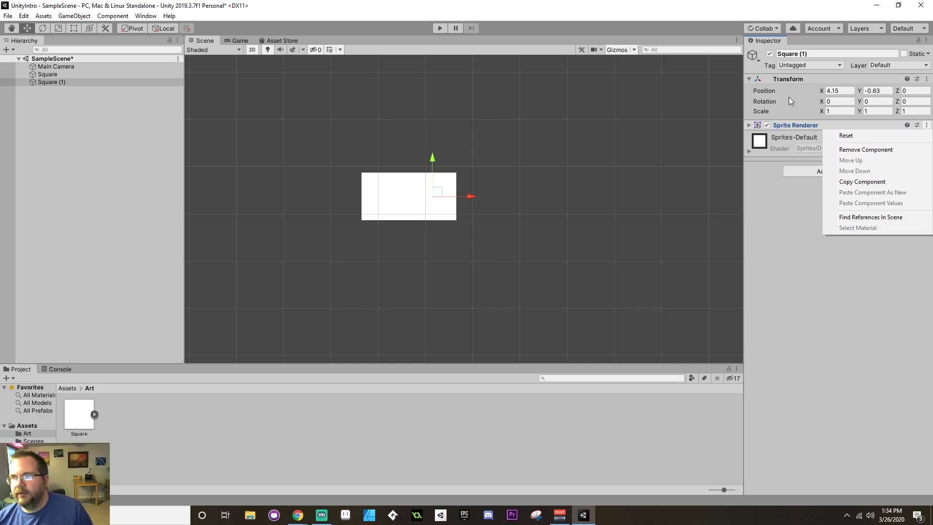
{"action": "left_click", "coordinate": [850, 237]}
{"action": "left_click", "coordinate": [749, 125]}
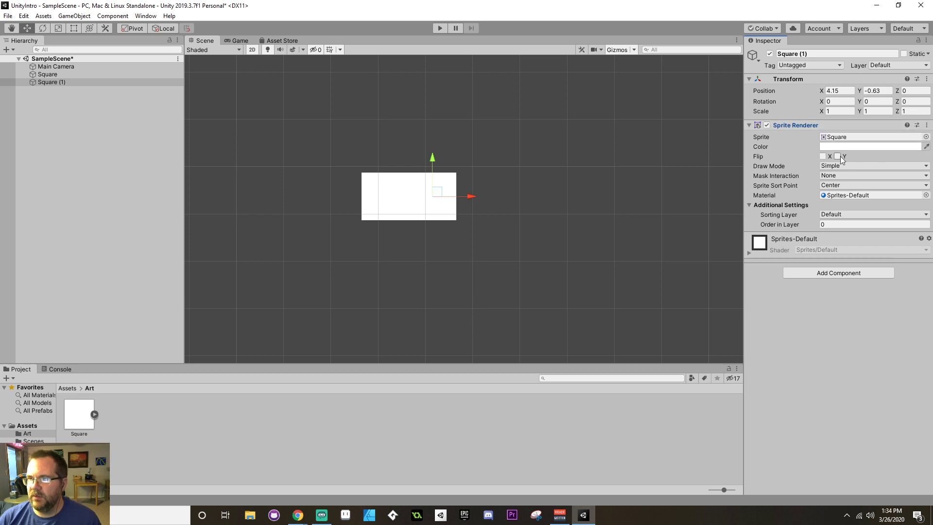
{"action": "left_click", "coordinate": [865, 146]}
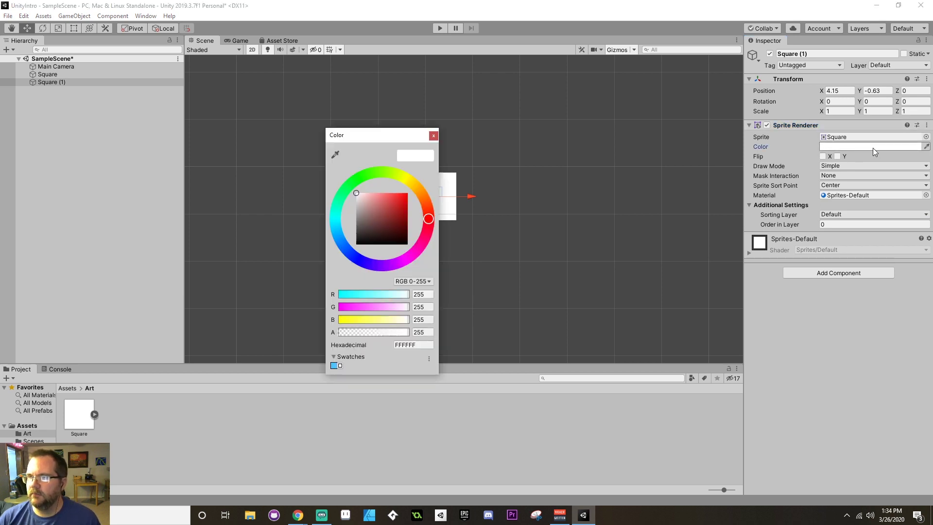
{"action": "left_click", "coordinate": [401, 207]}
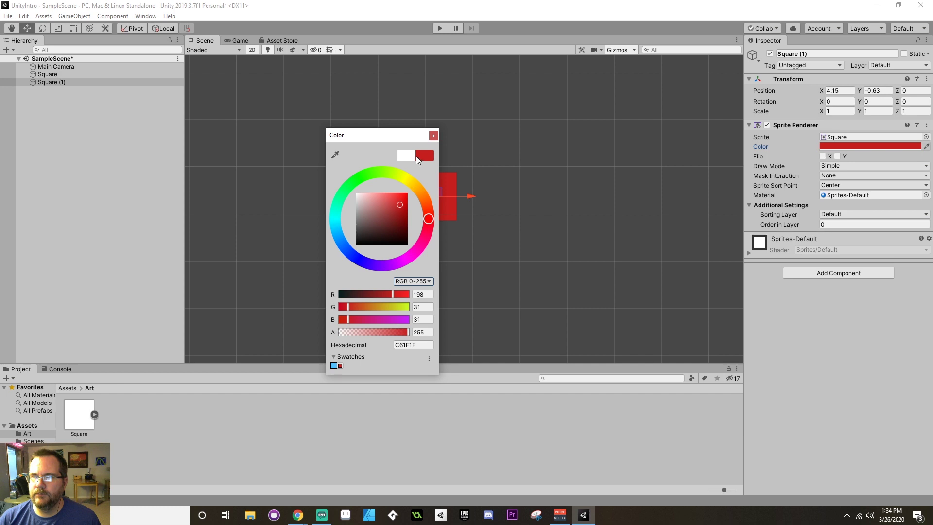
{"action": "left_click", "coordinate": [433, 136]}
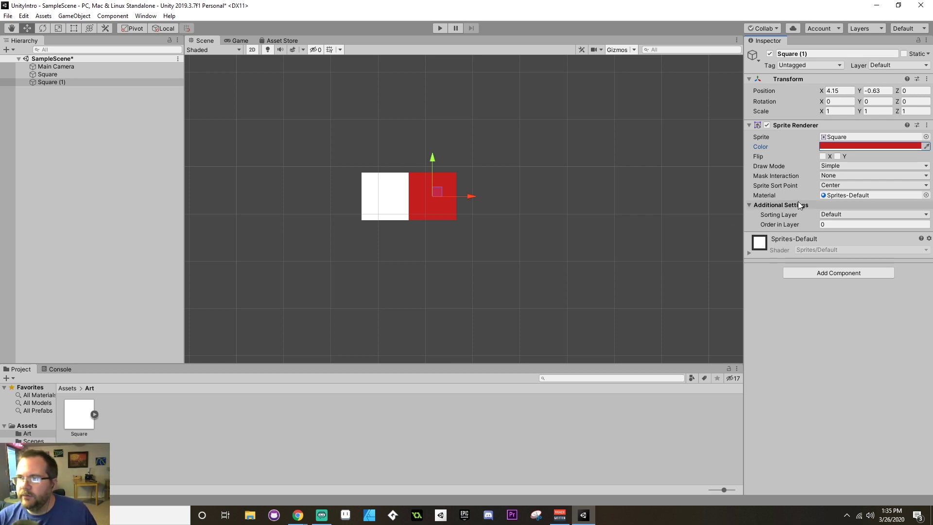
Step: Copy Square (1)'s Sprite Renderer values and paste them onto the white Square
{"action": "left_click", "coordinate": [927, 125]}
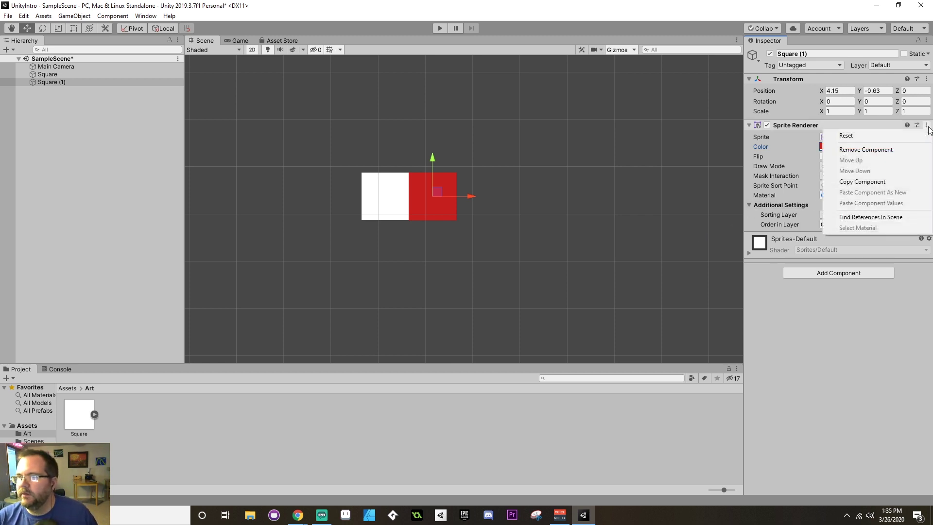
{"action": "left_click", "coordinate": [897, 180]}
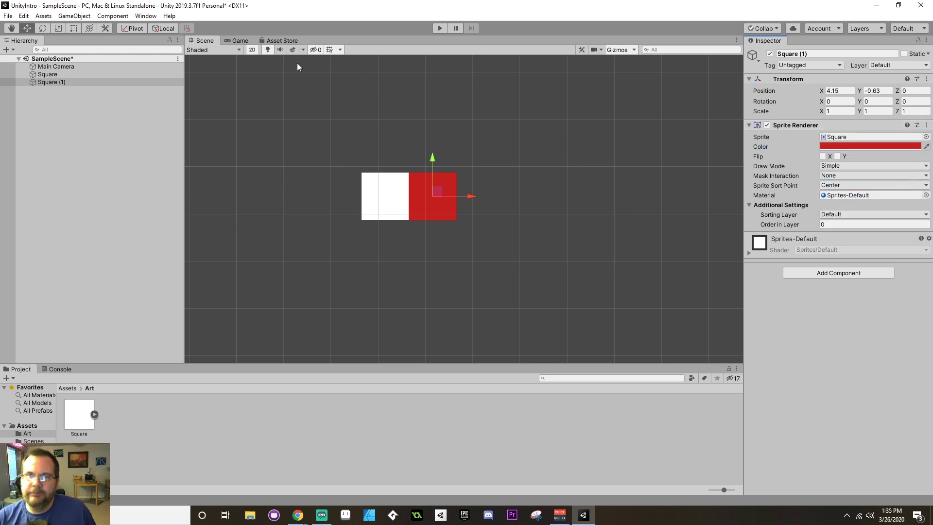
{"action": "left_click", "coordinate": [123, 73]}
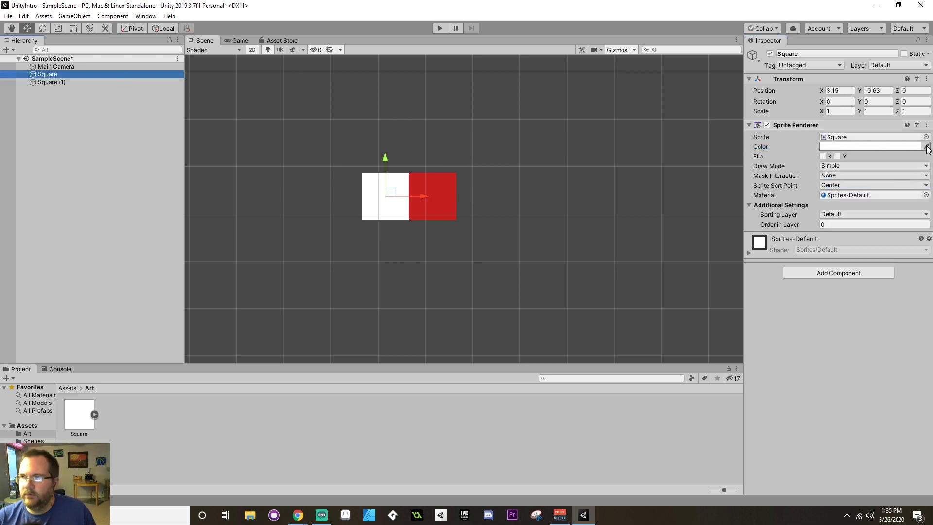
{"action": "left_click", "coordinate": [926, 126]}
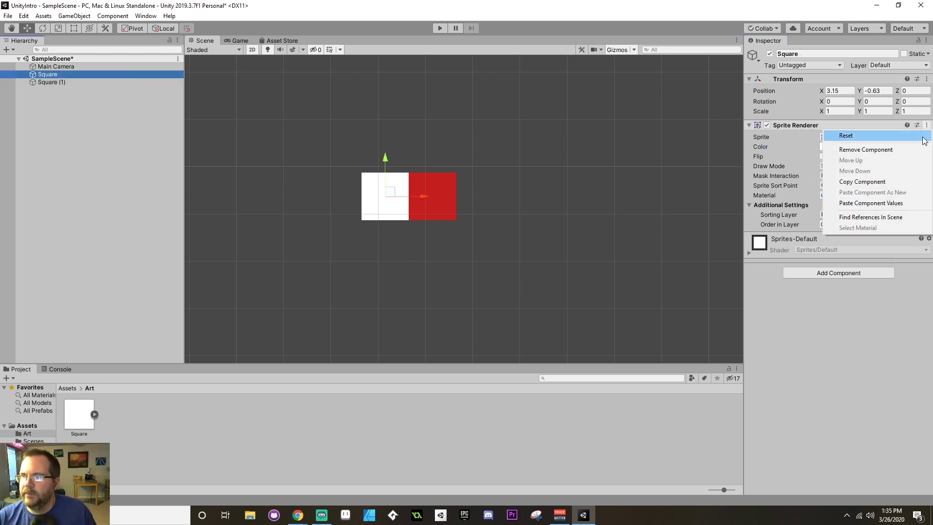
{"action": "left_click", "coordinate": [909, 204]}
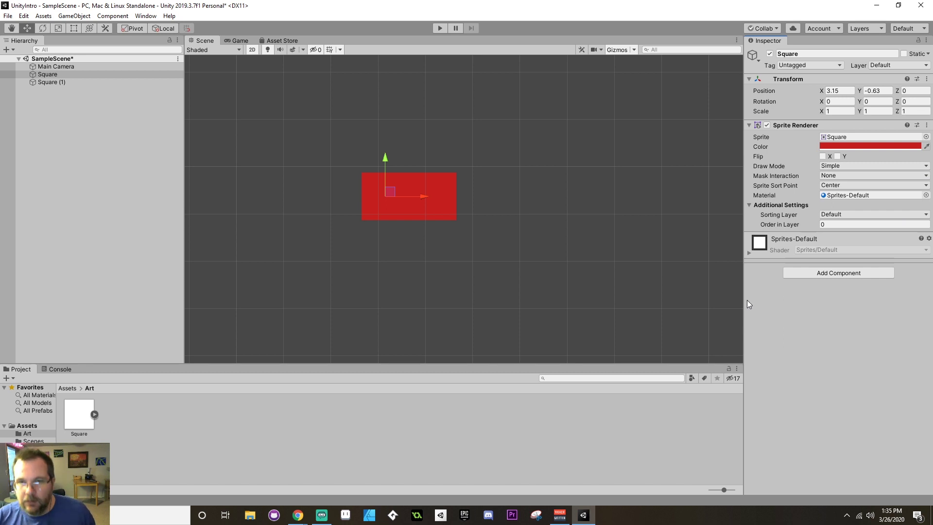
{"action": "left_click", "coordinate": [110, 161]}
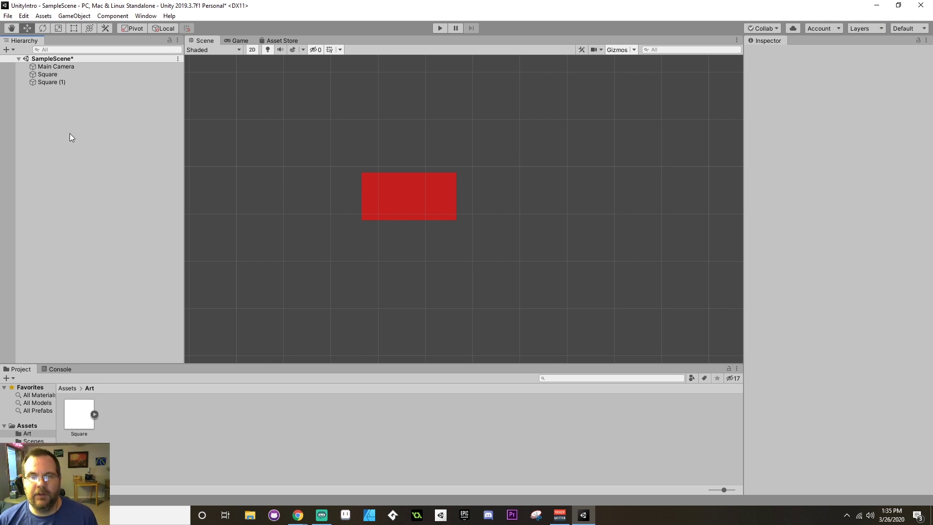
Step: Bring up the GameObject > UI submenu from SampleScene's right-click menu in the Hierarchy
{"action": "left_click", "coordinate": [34, 59]}
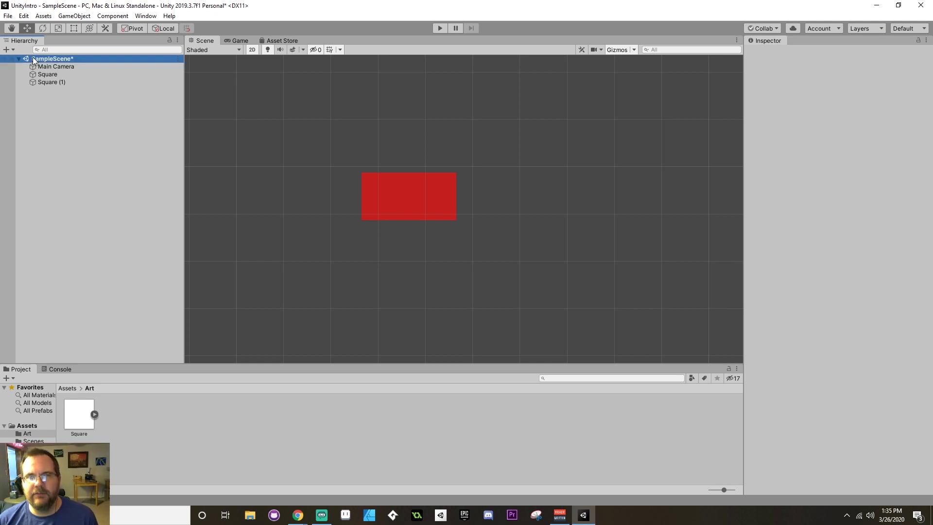
{"action": "right_click", "coordinate": [33, 59]}
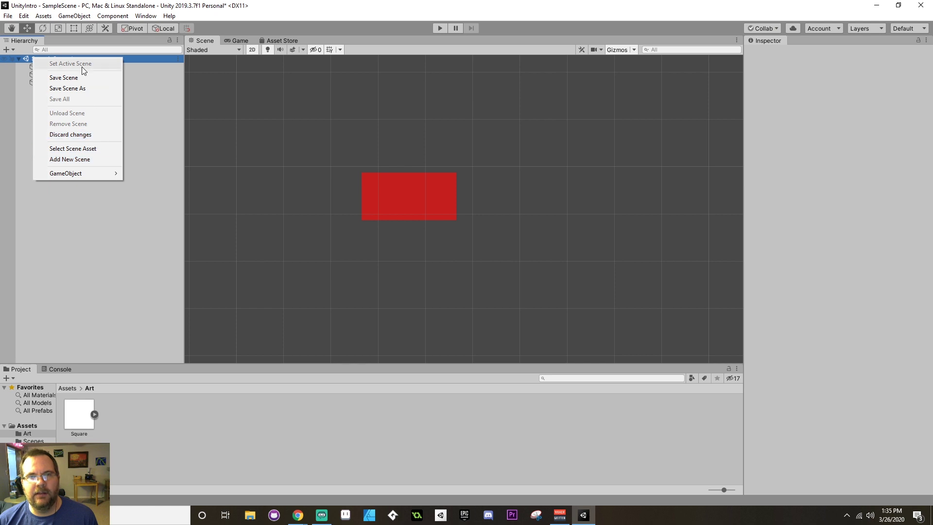
{"action": "left_click", "coordinate": [134, 130]}
{"action": "right_click", "coordinate": [48, 60]}
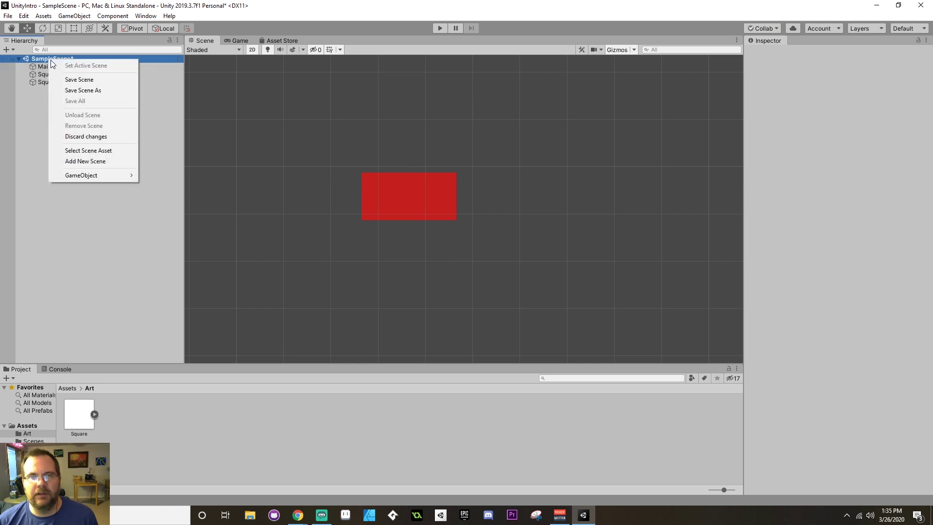
{"action": "mouse_move", "coordinate": [106, 177]}
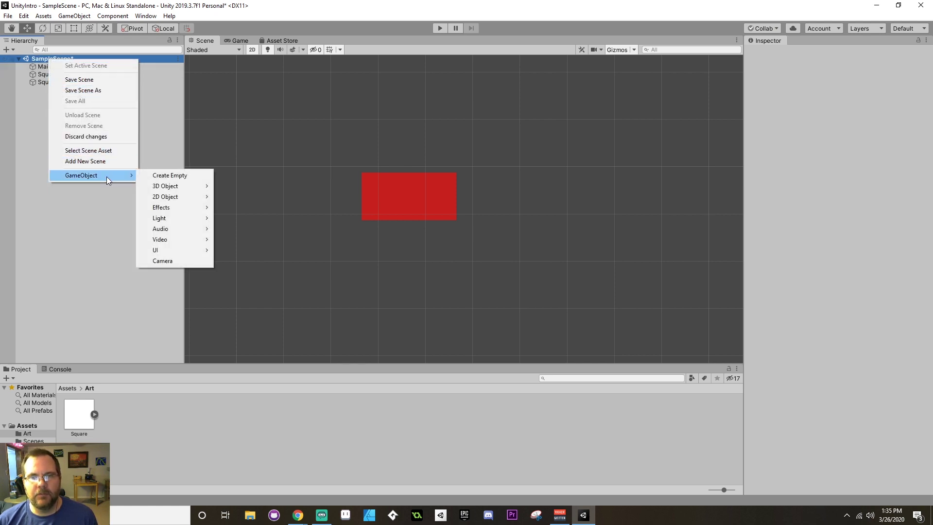
{"action": "mouse_move", "coordinate": [208, 252]}
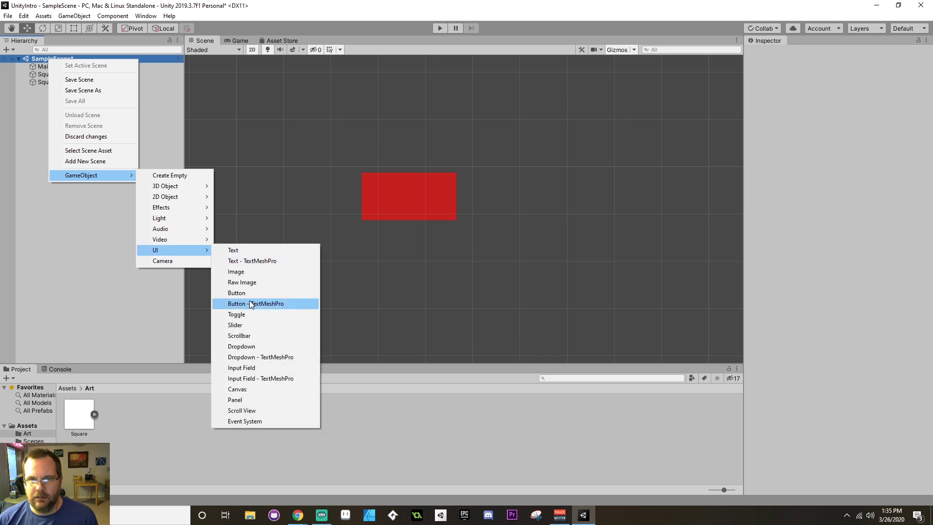
Step: Add a UI Canvas, then hide layer 5: UI in the Scene view's Layers visibility
{"action": "left_click", "coordinate": [249, 387]}
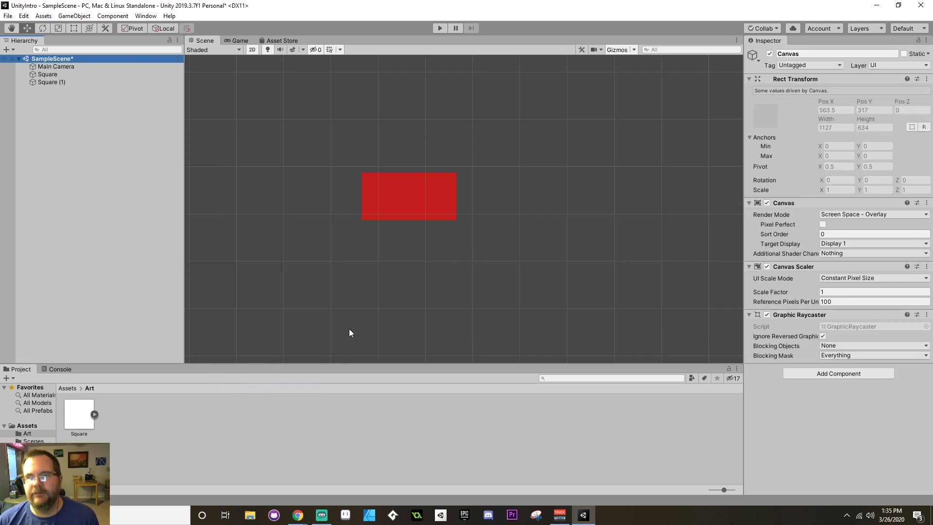
{"action": "scroll", "coordinate": [360, 217], "scroll_direction": "down", "scroll_amount": 4}
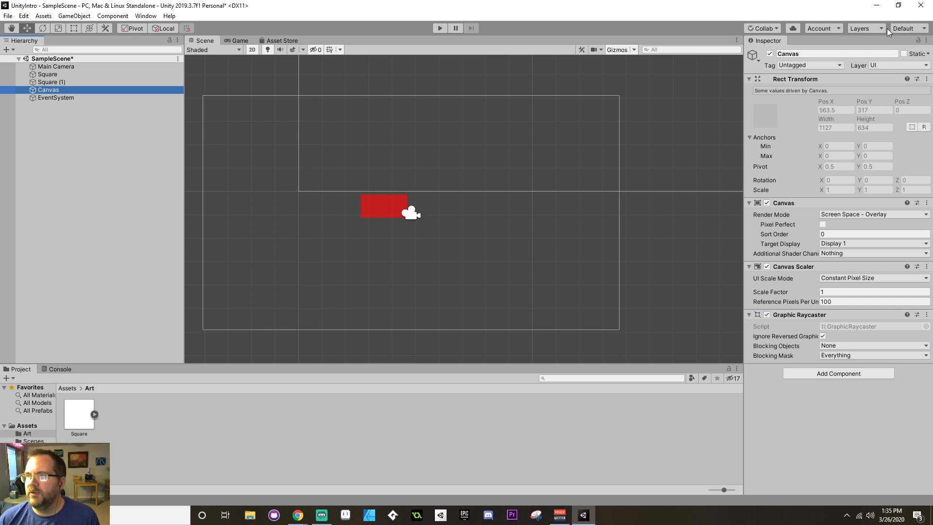
{"action": "left_click", "coordinate": [865, 28]}
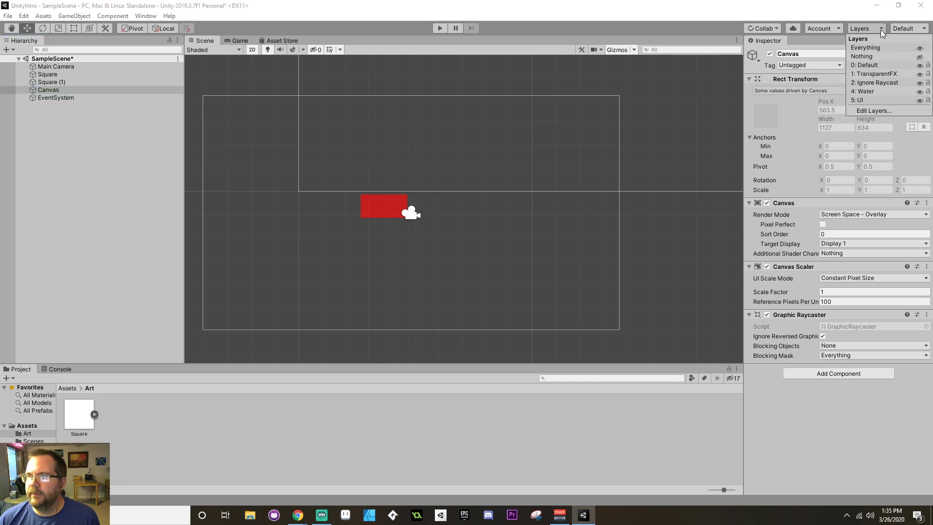
{"action": "left_click", "coordinate": [919, 101]}
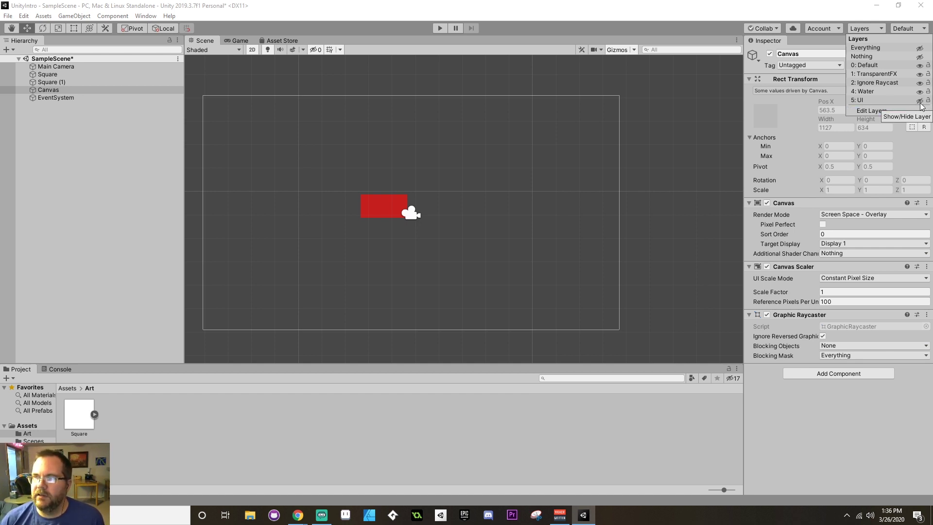
{"action": "left_click", "coordinate": [13, 266]}
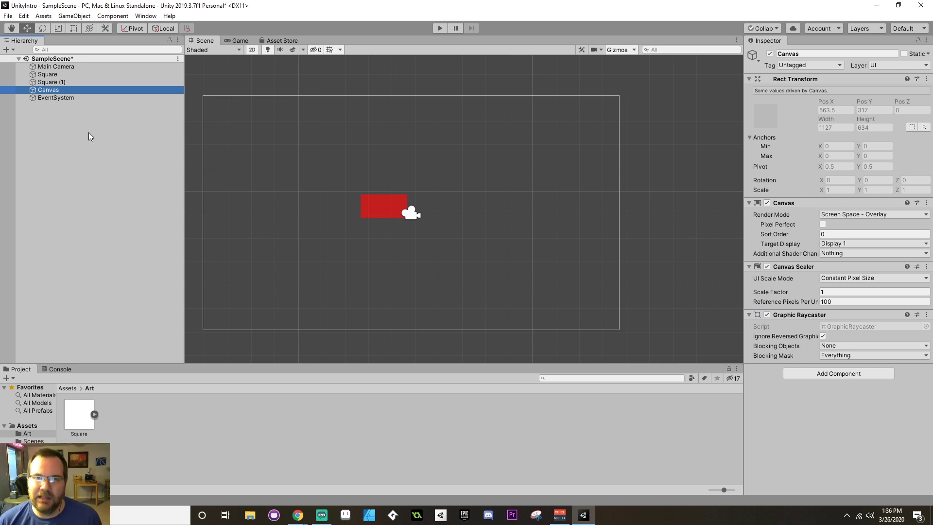
Step: Rename Square to LeftSquare in the Hierarchy
{"action": "left_click", "coordinate": [62, 83]}
{"action": "left_click", "coordinate": [63, 71]}
{"action": "left_click", "coordinate": [66, 81]}
{"action": "left_click", "coordinate": [65, 73]}
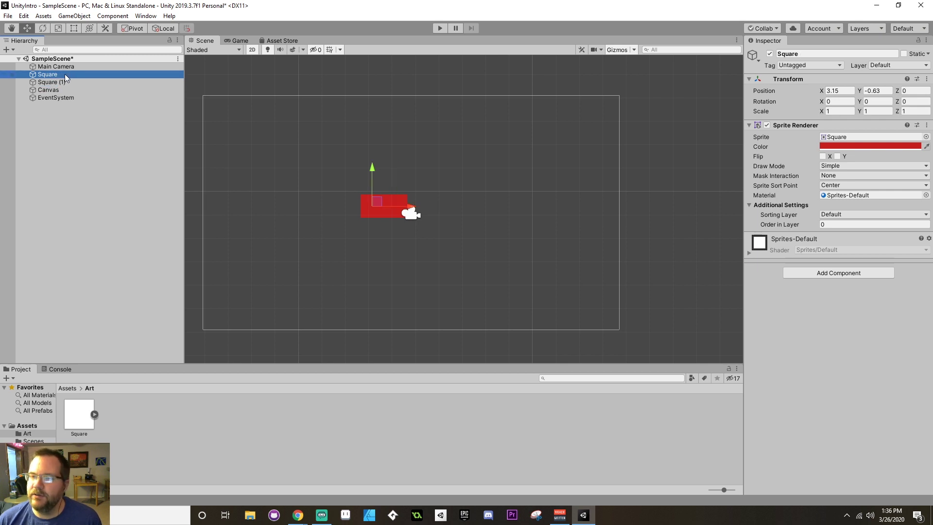
{"action": "left_click", "coordinate": [65, 74]}
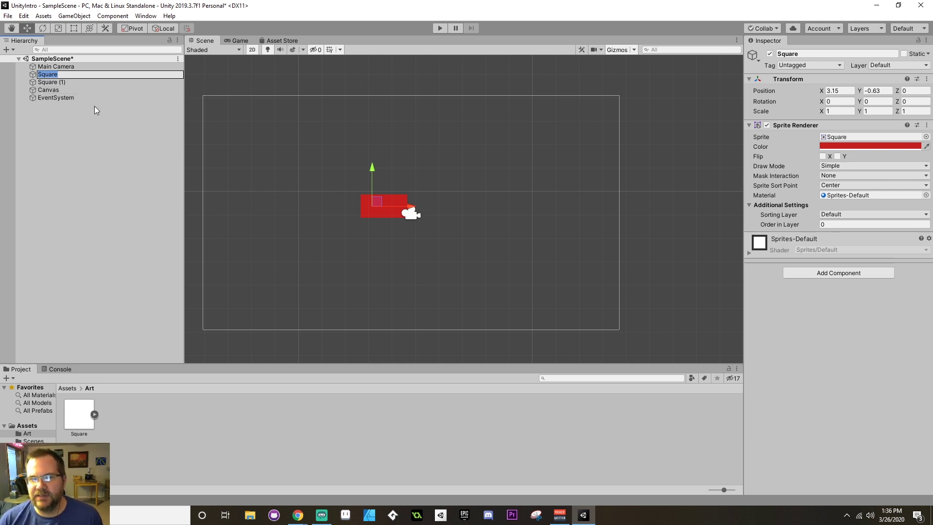
{"action": "type", "text": "Left"}
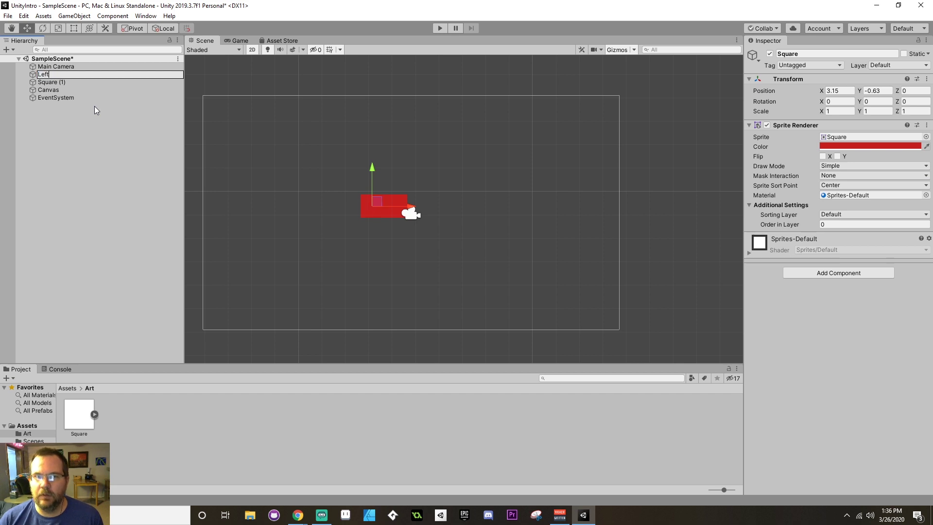
{"action": "type", "text": "Square"}
{"action": "key", "text": "Return"}
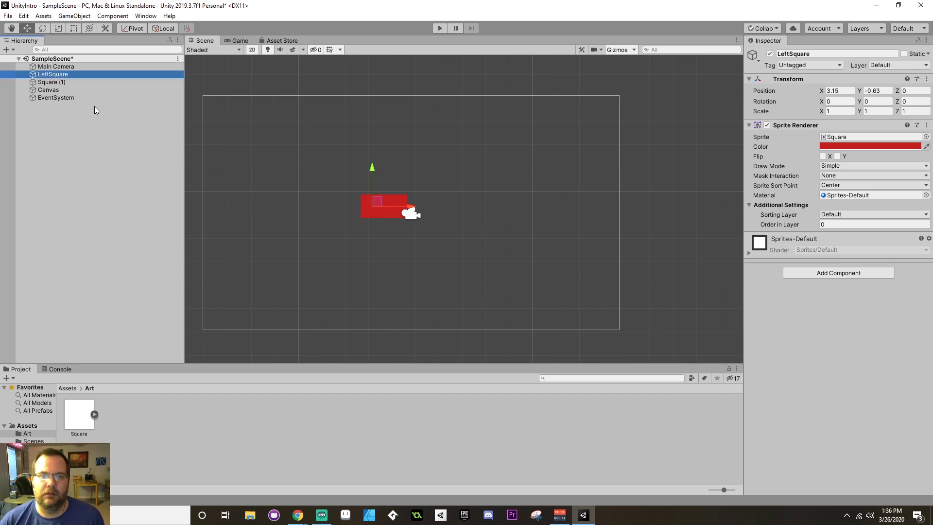
Step: Rename Square (1) to RightSquare and duplicate it with Ctrl+D
{"action": "left_click", "coordinate": [86, 84]}
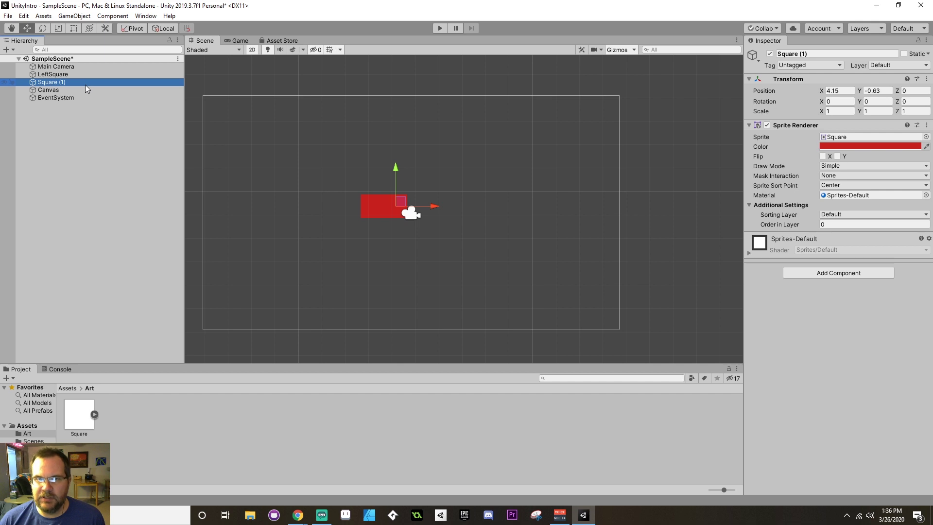
{"action": "left_click", "coordinate": [83, 81]}
{"action": "type", "text": "RightSq"}
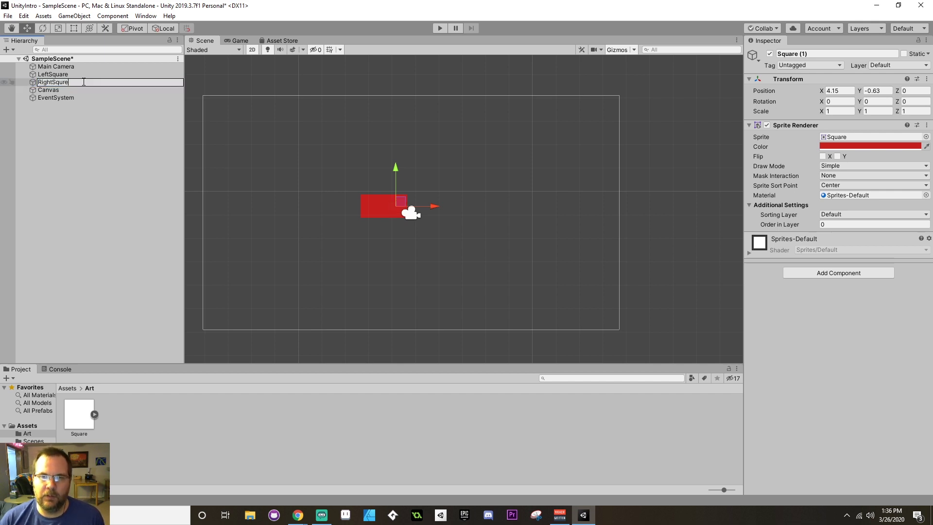
{"action": "type", "text": "uare"}
{"action": "key", "text": "Return"}
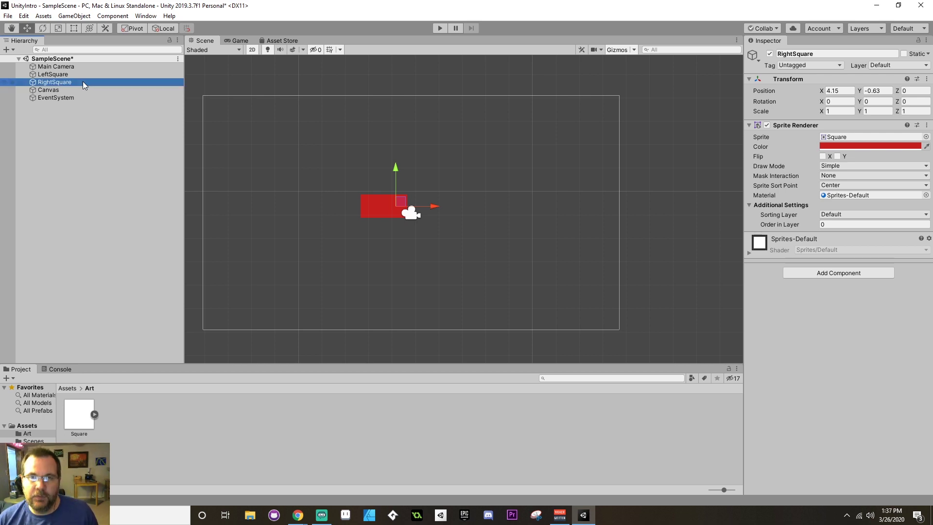
{"action": "key", "text": "ctrl+d"}
Step: Duplicate LeftSquare up to LeftSquare (7), moving (7) left and (6) upward
{"action": "left_click", "coordinate": [83, 74]}
{"action": "key", "text": "ctrl+d"}
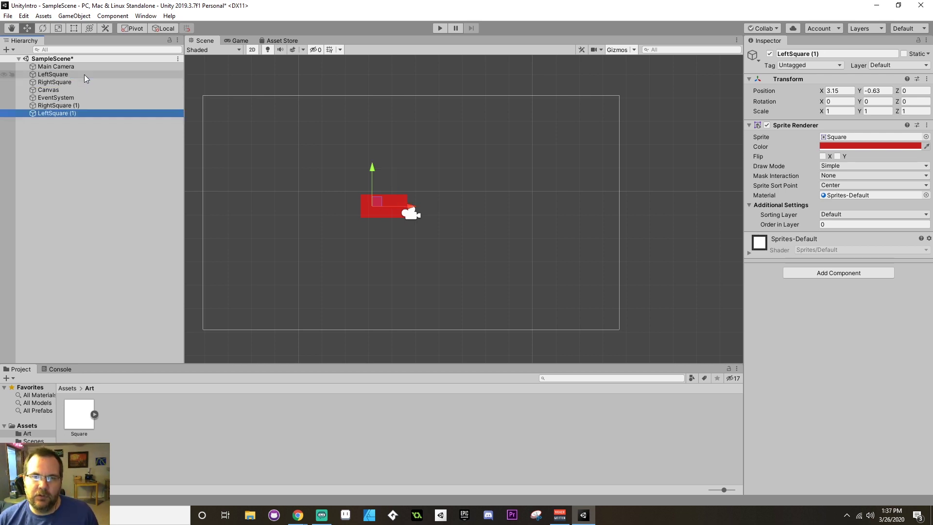
{"action": "key", "text": "ctrl+d"}
{"action": "key", "text": "ctrl+d"}
{"action": "key", "text": "ctrl+d"}
{"action": "key", "text": "ctrl+d"}
{"action": "key", "text": "ctrl+d"}
{"action": "key", "text": "ctrl+d"}
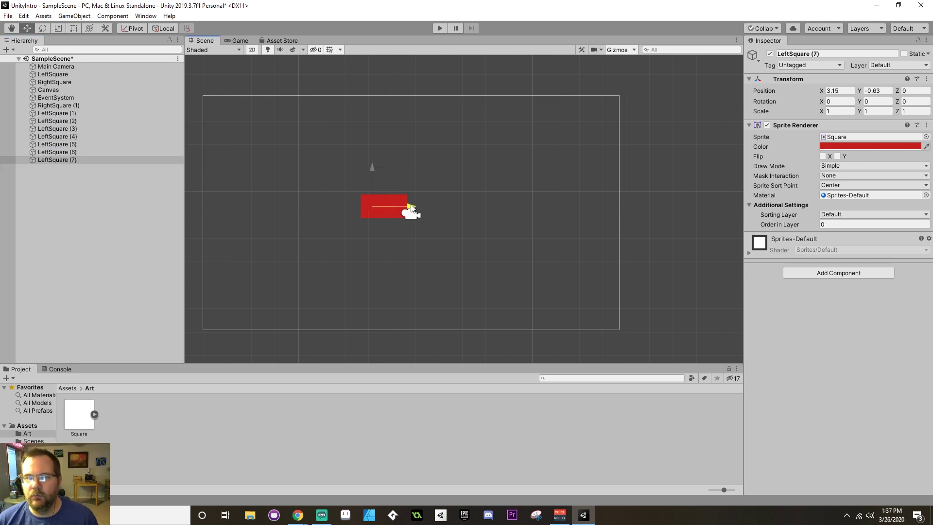
{"action": "left_click_drag", "start_coordinate": [407, 206], "coordinate": [363, 206]}
{"action": "left_click", "coordinate": [55, 152]}
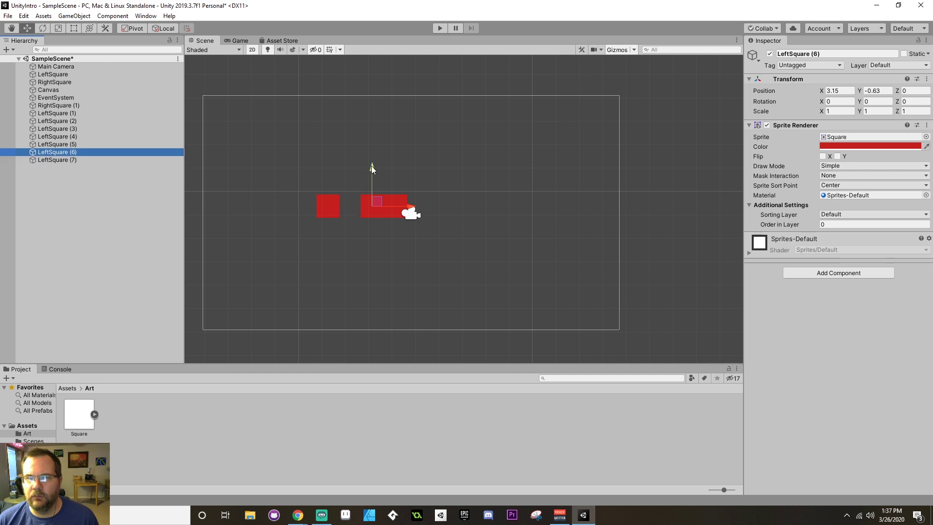
{"action": "left_click_drag", "start_coordinate": [372, 165], "coordinate": [372, 118]}
Step: Spread out LeftSquare (4) downward, (2) up to Y 3.03, and (1) right to X 11.96
{"action": "left_click", "coordinate": [54, 144]}
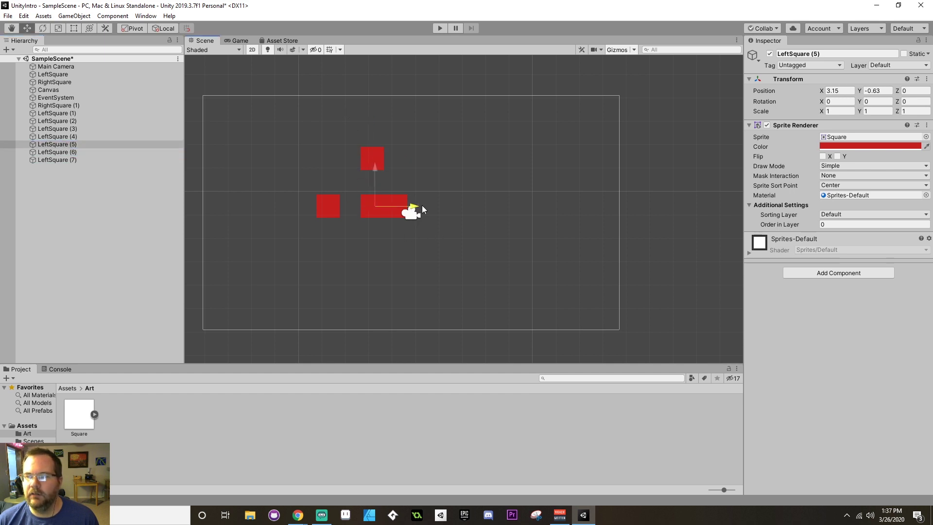
{"action": "left_click", "coordinate": [53, 137]}
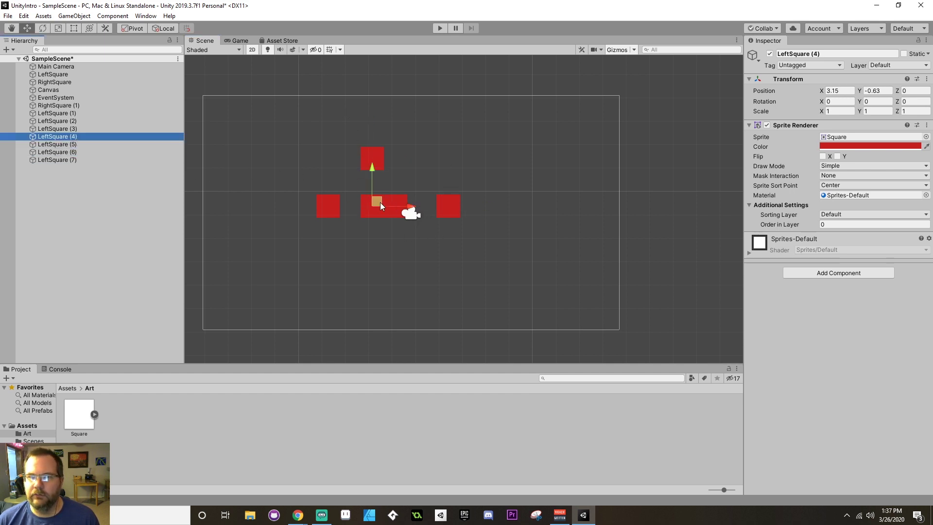
{"action": "left_click_drag", "start_coordinate": [370, 167], "coordinate": [520, 207]}
{"action": "left_click", "coordinate": [76, 129]}
{"action": "left_click", "coordinate": [54, 121]}
{"action": "left_click_drag", "start_coordinate": [366, 170], "coordinate": [367, 84]}
{"action": "left_click", "coordinate": [43, 113]}
{"action": "left_click_drag", "start_coordinate": [407, 210], "coordinate": [592, 210]}
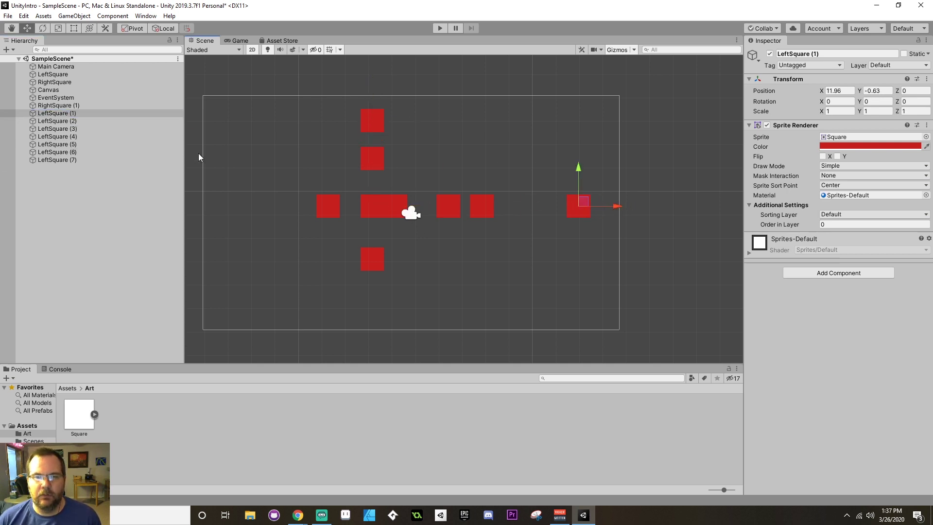
Step: Slide RightSquare (1) right to X 9.35 and clear the selection
{"action": "left_click", "coordinate": [138, 105]}
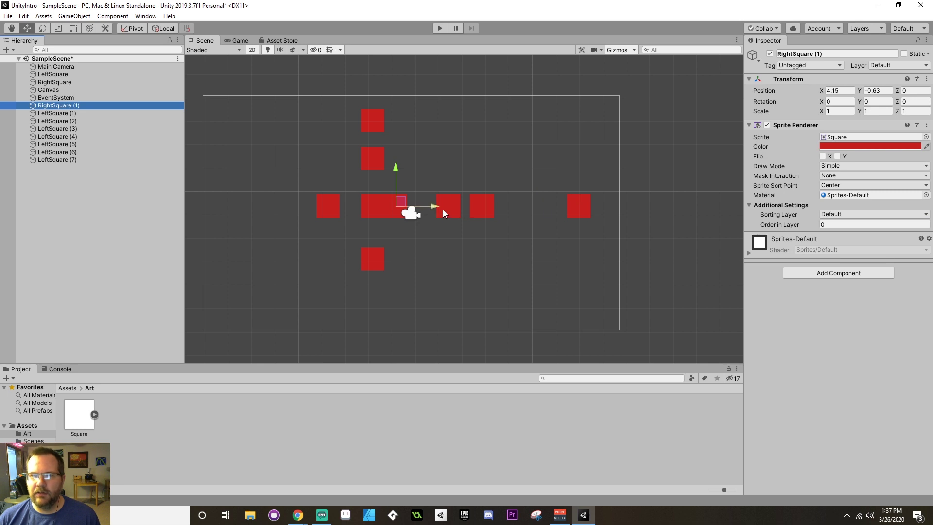
{"action": "left_click_drag", "start_coordinate": [443, 209], "coordinate": [559, 200]}
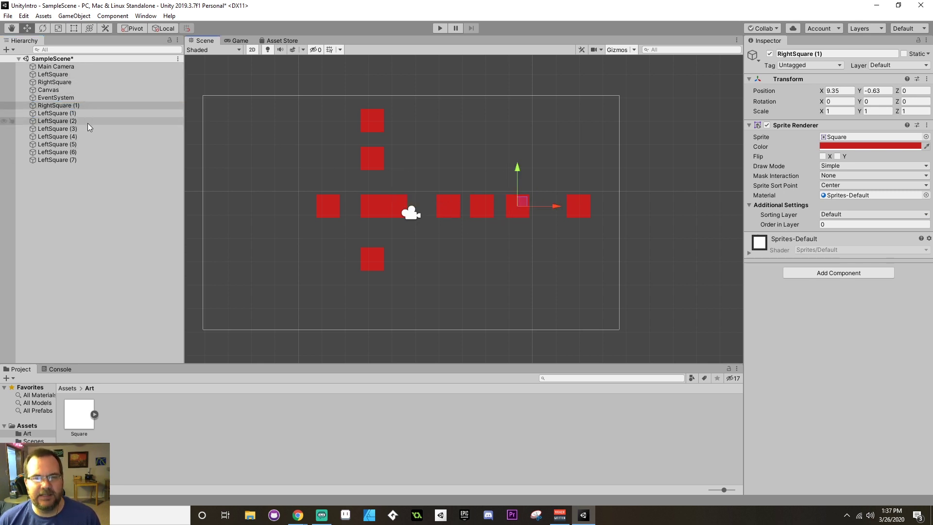
{"action": "left_click", "coordinate": [81, 188]}
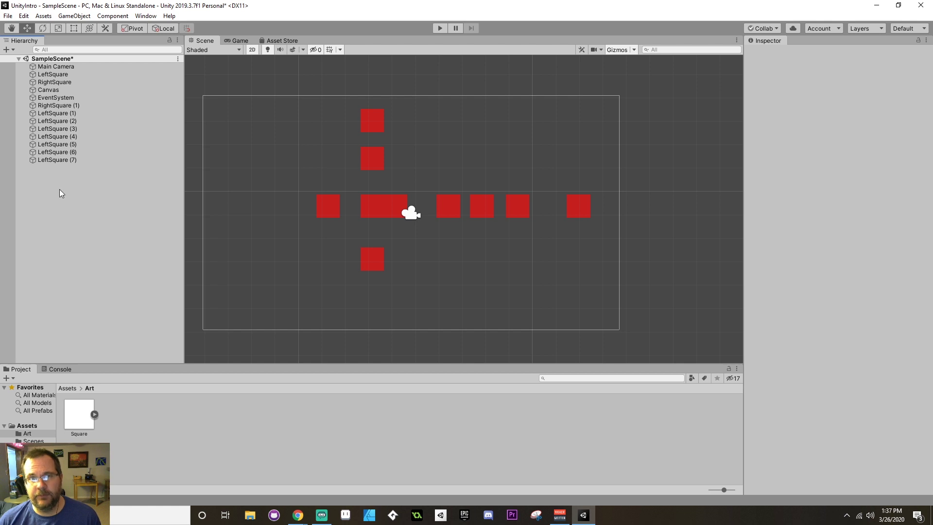
Step: Create an empty GameObject in SampleScene and reset its Transform to the origin
{"action": "left_click", "coordinate": [40, 59]}
{"action": "right_click", "coordinate": [40, 59]}
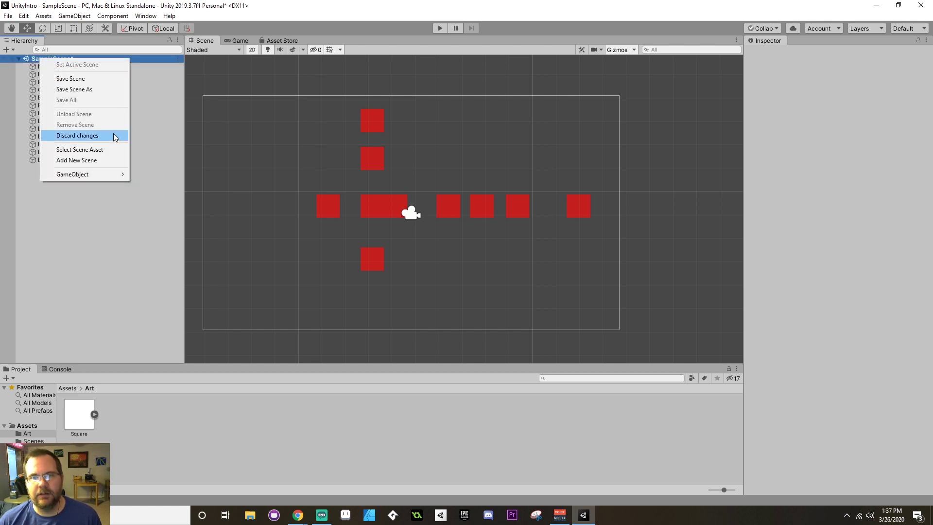
{"action": "mouse_move", "coordinate": [107, 175]}
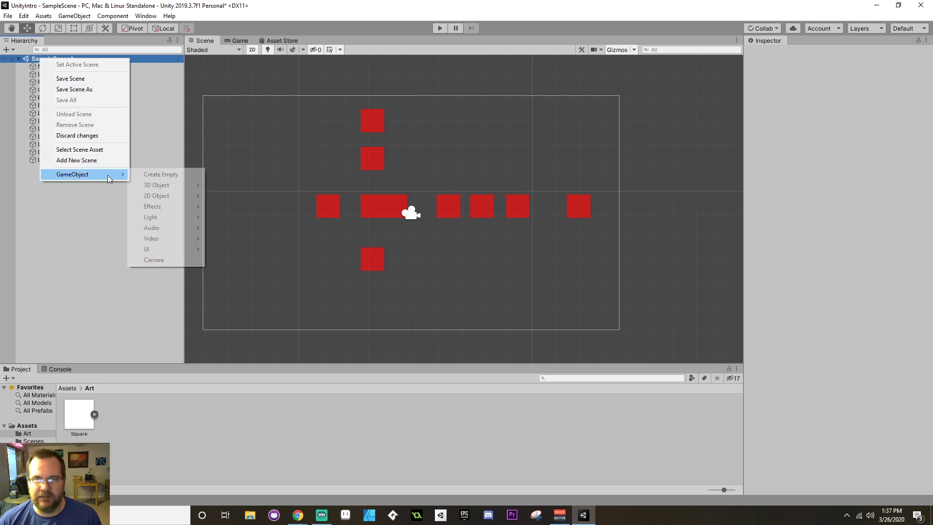
{"action": "left_click", "coordinate": [152, 174]}
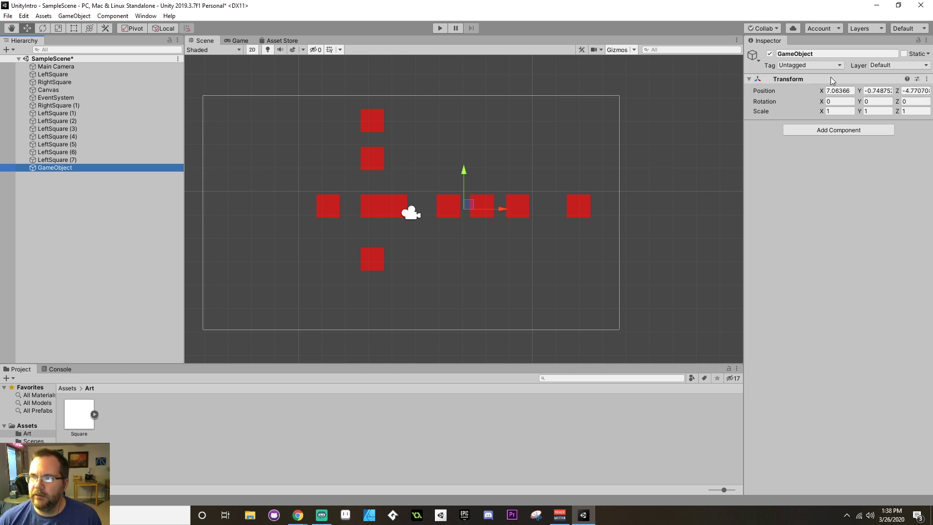
{"action": "left_click", "coordinate": [926, 79]}
{"action": "left_click", "coordinate": [846, 89]}
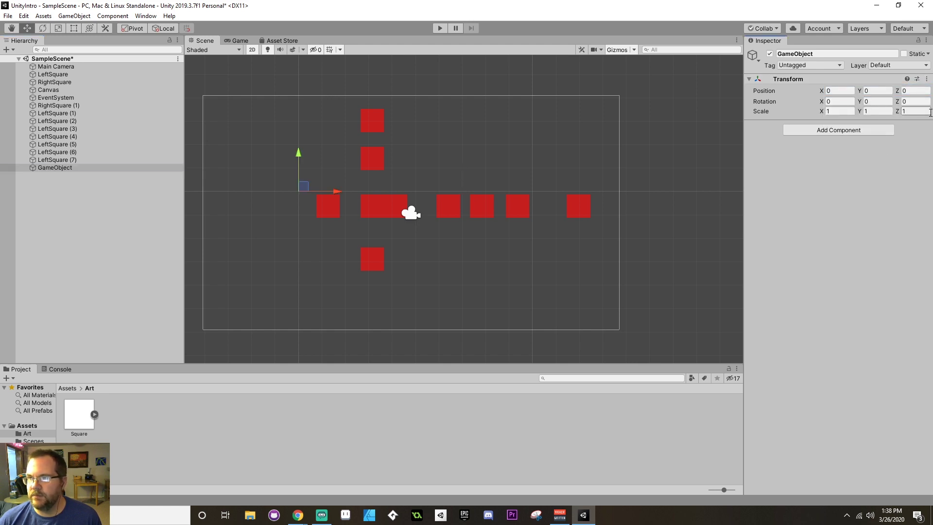
Step: Parent LeftSquare, RightSquare and all their copies under the new GameObject
{"action": "left_click", "coordinate": [77, 74]}
{"action": "left_click", "coordinate": [80, 82], "text": "ctrl"}
{"action": "left_click", "coordinate": [76, 106], "text": "ctrl"}
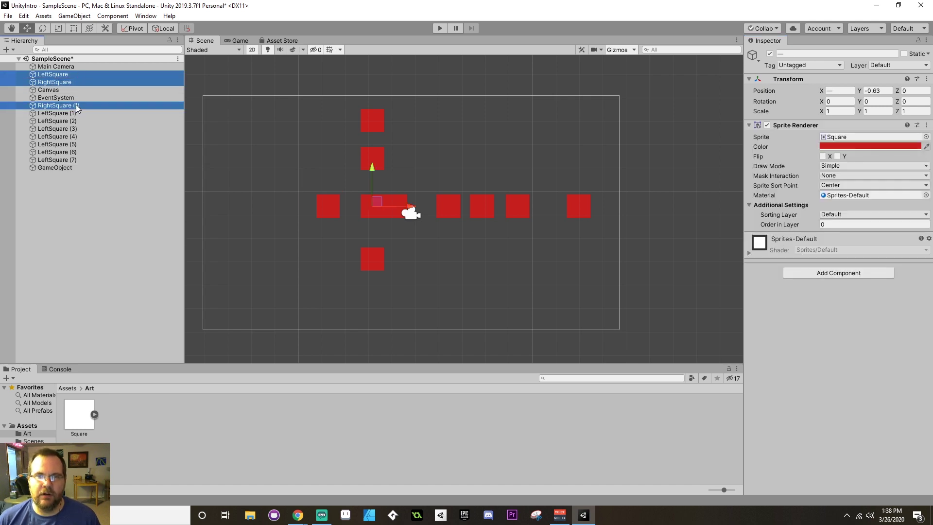
{"action": "left_click", "coordinate": [77, 112], "text": "ctrl"}
{"action": "left_click", "coordinate": [79, 121], "text": "ctrl"}
{"action": "left_click", "coordinate": [80, 128], "text": "ctrl"}
{"action": "left_click", "coordinate": [81, 136], "text": "ctrl"}
{"action": "left_click", "coordinate": [82, 145], "text": "ctrl"}
{"action": "left_click", "coordinate": [84, 151], "text": "ctrl"}
{"action": "left_click", "coordinate": [86, 159], "text": "ctrl"}
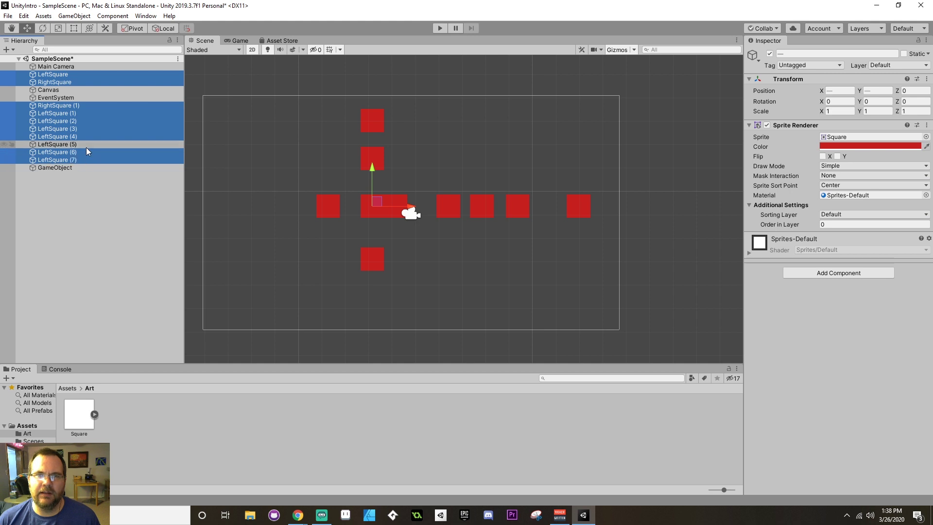
{"action": "left_click_drag", "start_coordinate": [65, 160], "coordinate": [67, 167]}
Step: Rename the GameObject to Squares and collapse its children in the Hierarchy
{"action": "left_click", "coordinate": [67, 91]}
{"action": "left_click", "coordinate": [68, 91]}
{"action": "type", "text": "Squares"}
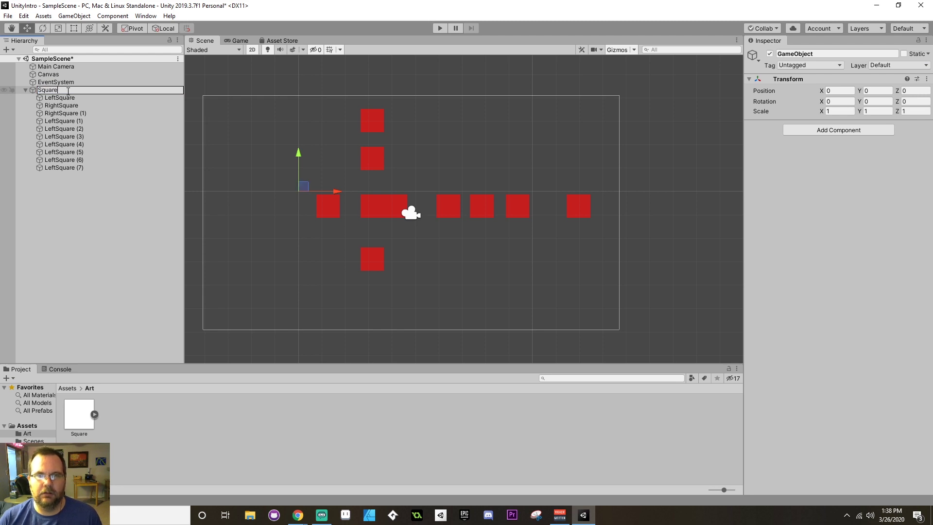
{"action": "key", "text": "Return"}
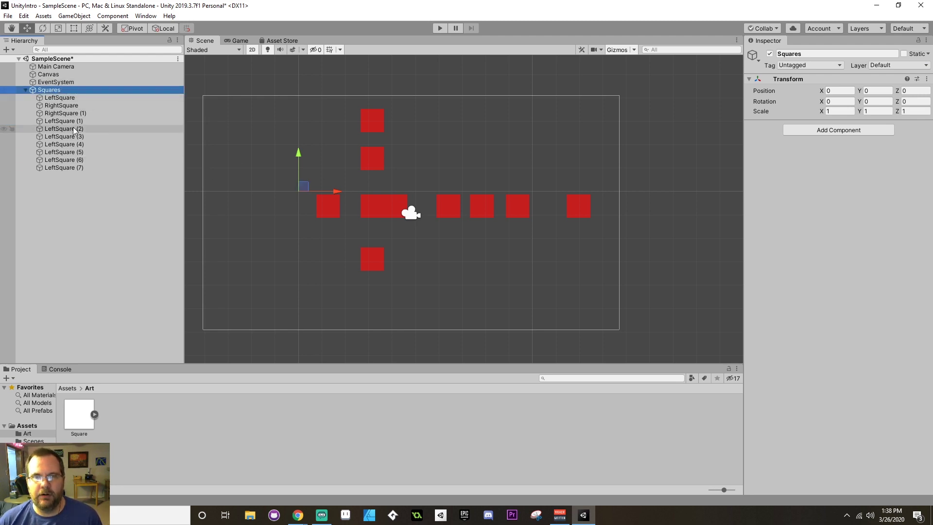
{"action": "left_click", "coordinate": [25, 90]}
{"action": "left_click", "coordinate": [26, 90]}
{"action": "left_click", "coordinate": [26, 90]}
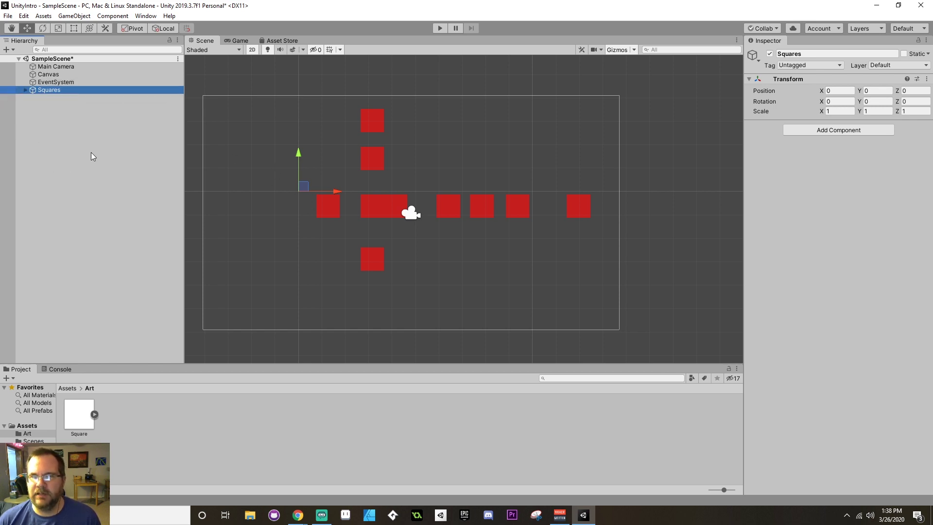
{"action": "left_click", "coordinate": [236, 201]}
{"action": "middle_click_drag", "start_coordinate": [240, 130], "coordinate": [335, 140]}
{"action": "scroll", "coordinate": [335, 140], "scroll_direction": "up", "scroll_amount": 1}
Step: Show the Assets folder's contents, including Art and Scenes, in the Project window
{"action": "scroll", "coordinate": [335, 144], "scroll_direction": "down", "scroll_amount": 2}
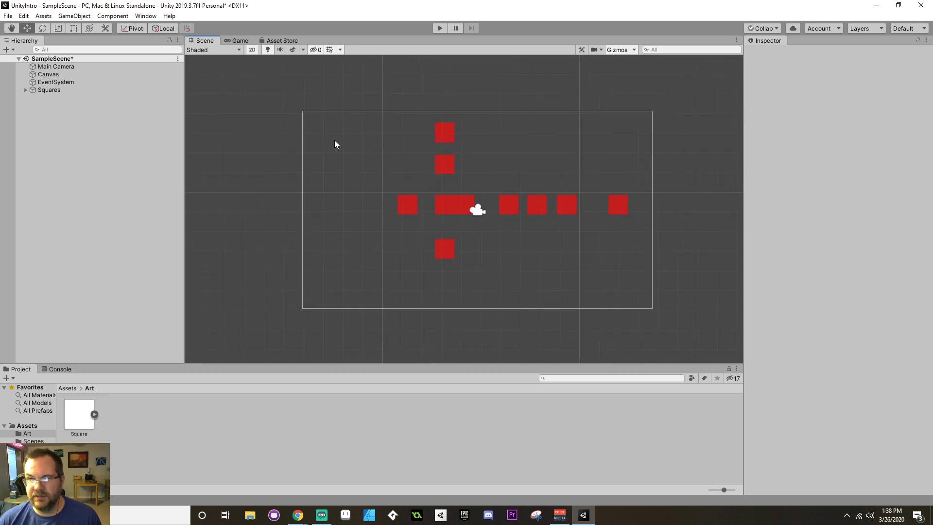
{"action": "left_click", "coordinate": [31, 426]}
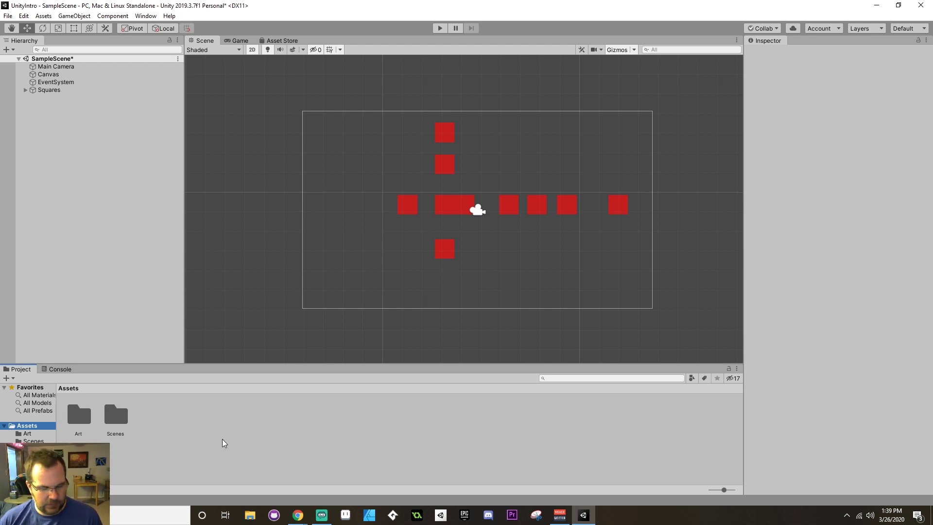
{"action": "scroll", "coordinate": [350, 231], "scroll_direction": "down", "scroll_amount": 2}
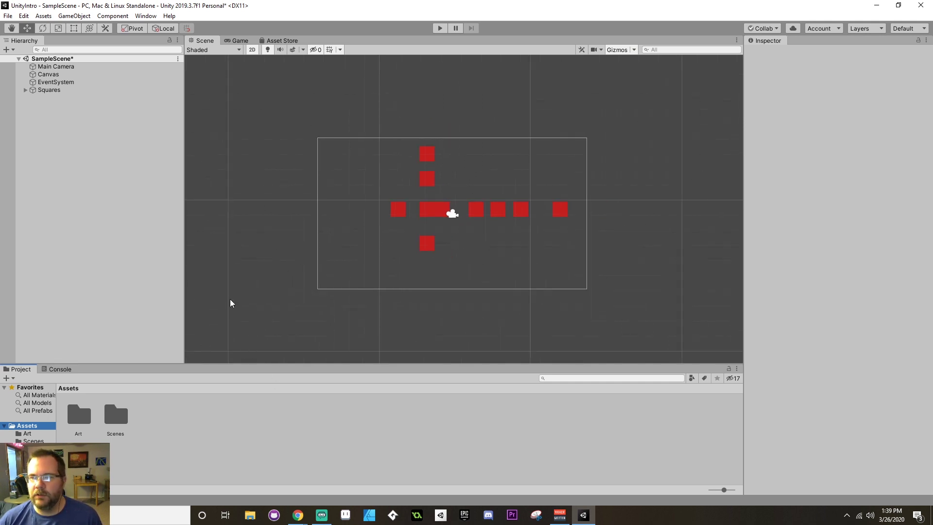
Step: Expand Squares, select LeftSquare (7) and frame it in the Scene view
{"action": "middle_click_drag", "start_coordinate": [231, 302], "coordinate": [683, 154]}
{"action": "scroll", "coordinate": [463, 173], "scroll_direction": "up", "scroll_amount": 1}
{"action": "left_click", "coordinate": [26, 90]}
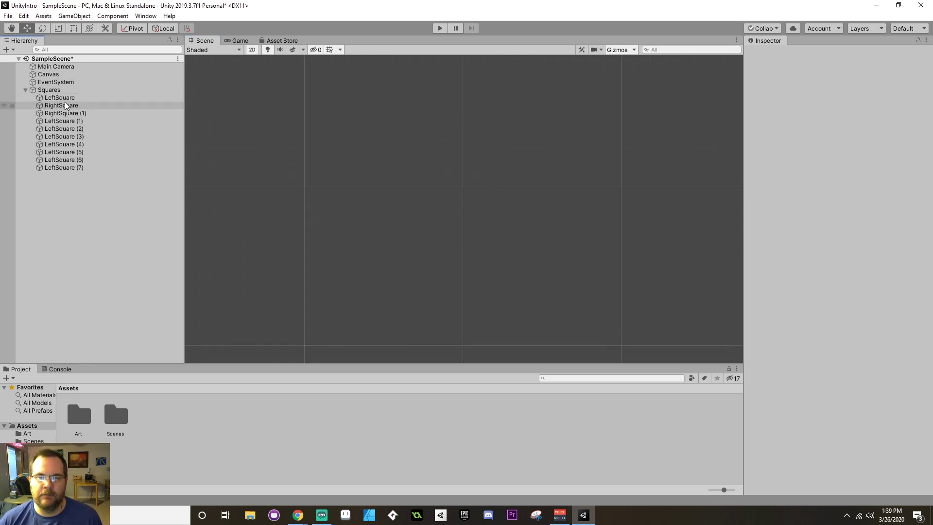
{"action": "left_click", "coordinate": [73, 168]}
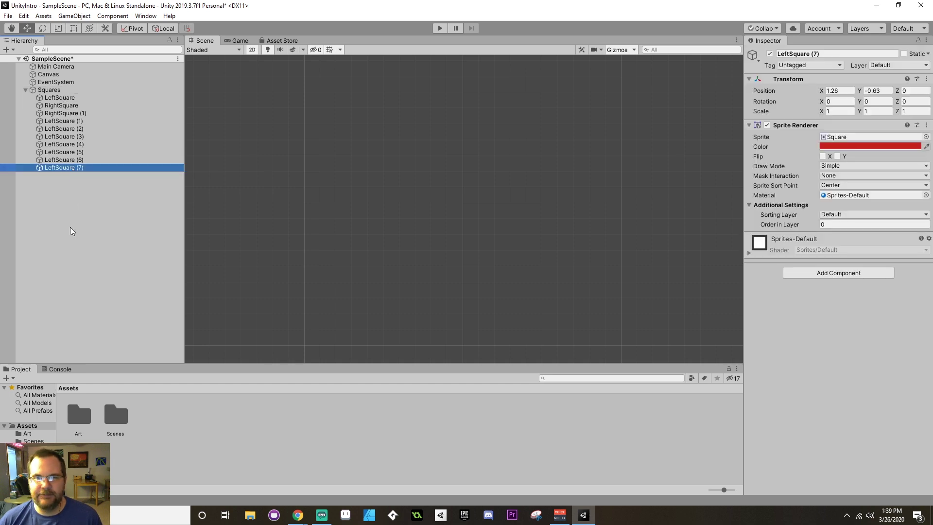
{"action": "double_click", "coordinate": [75, 168]}
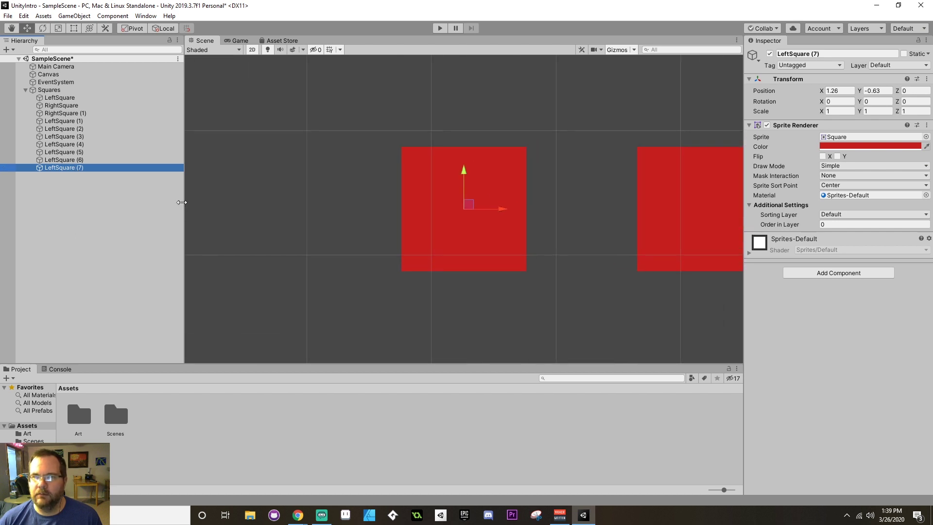
{"action": "scroll", "coordinate": [280, 214], "scroll_direction": "down", "scroll_amount": 4}
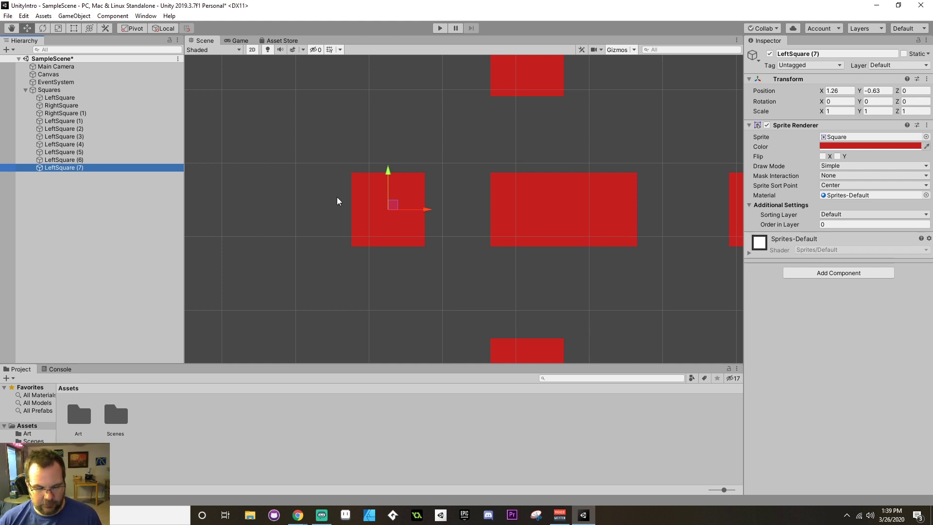
Step: Switch to the Game view and toggle it maximized with double-clicks and Shift+Space
{"action": "left_click", "coordinate": [240, 41]}
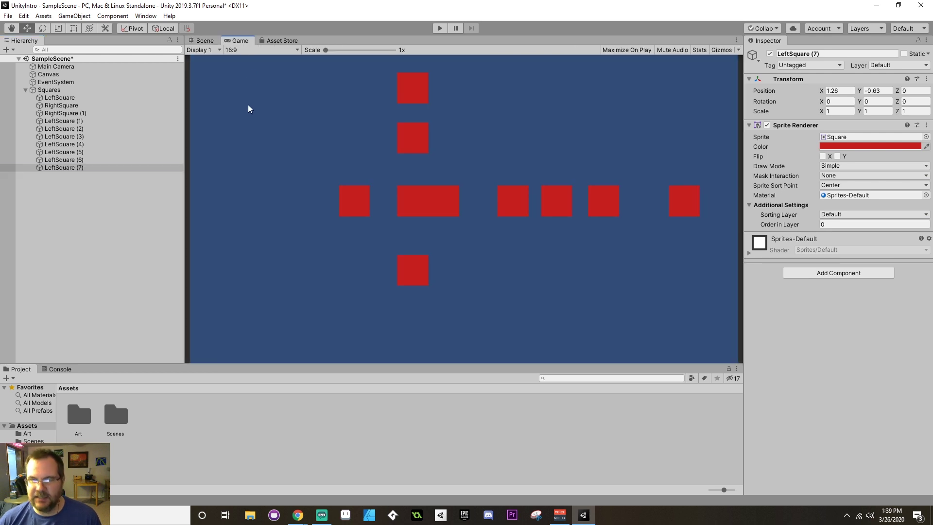
{"action": "double_click", "coordinate": [243, 41]}
{"action": "double_click", "coordinate": [243, 40]}
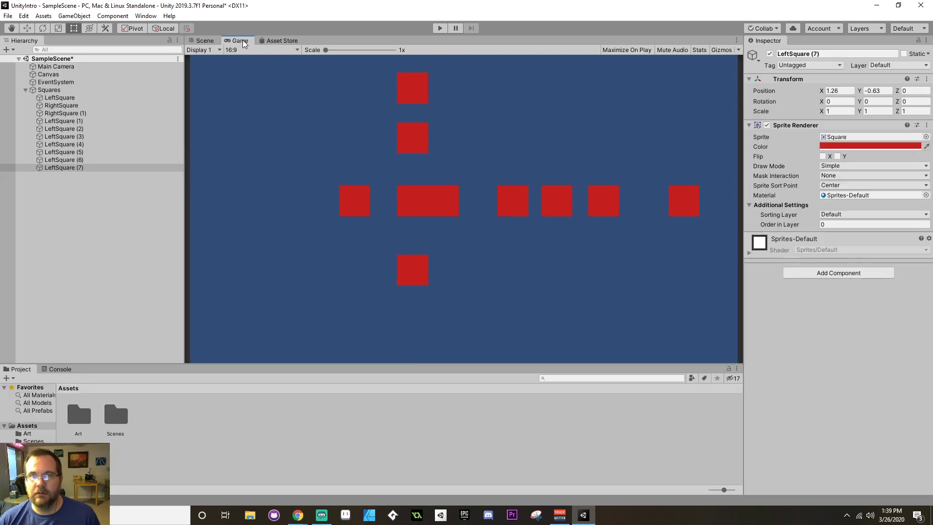
{"action": "double_click", "coordinate": [243, 39]}
{"action": "double_click", "coordinate": [243, 40]}
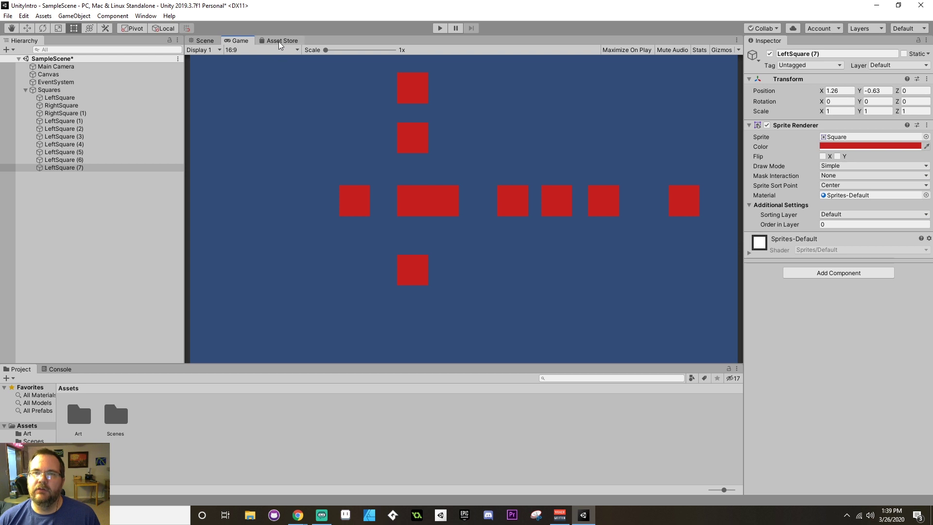
{"action": "key", "text": "shift+space"}
{"action": "key", "text": "shift+space"}
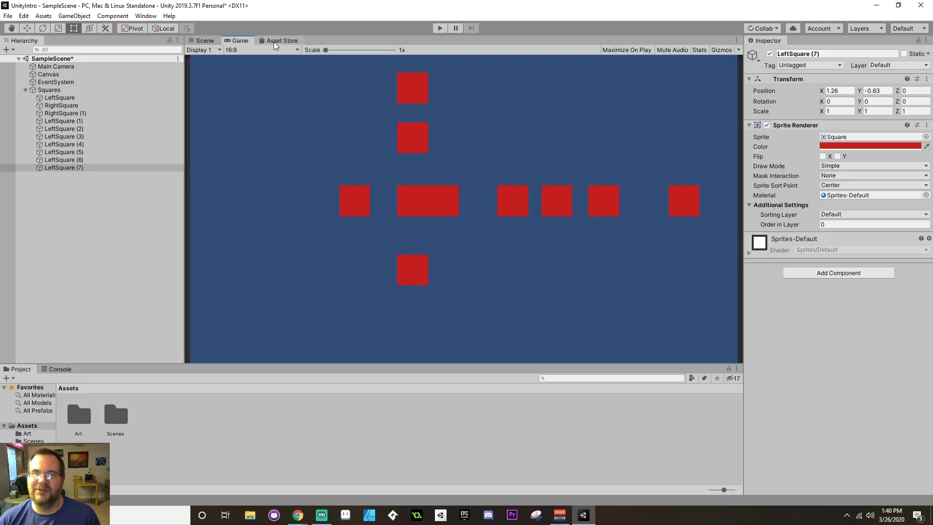
Step: Return to the Game view from the Asset Store, then maximize and restore the Project browser
{"action": "left_click", "coordinate": [279, 42]}
{"action": "left_click", "coordinate": [237, 41]}
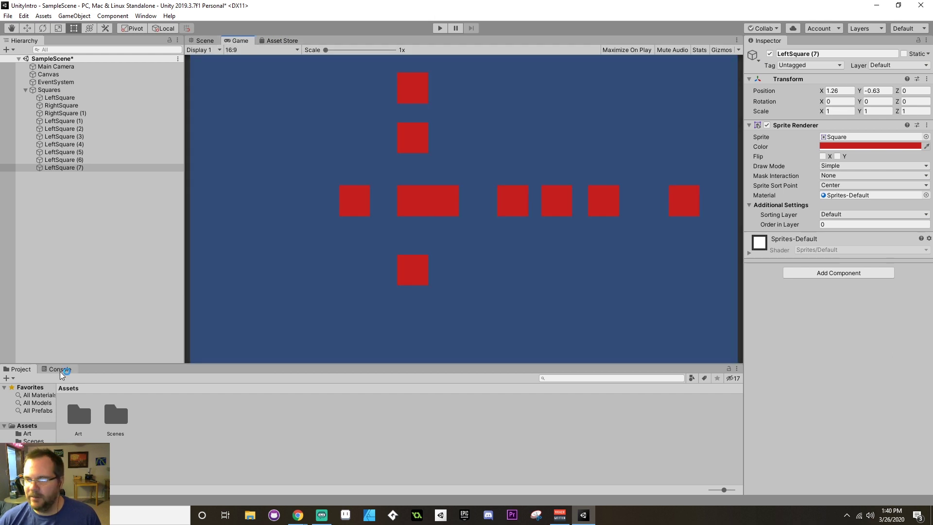
{"action": "double_click", "coordinate": [26, 370]}
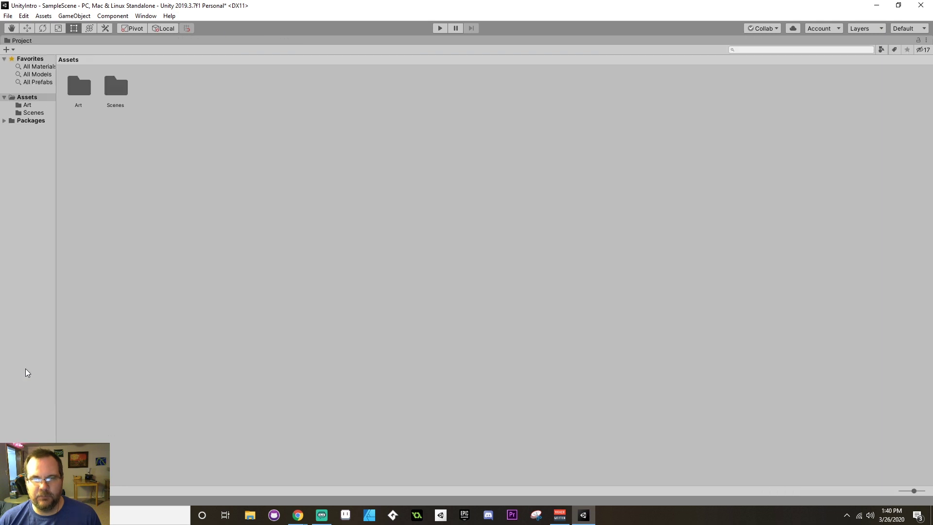
{"action": "double_click", "coordinate": [69, 41]}
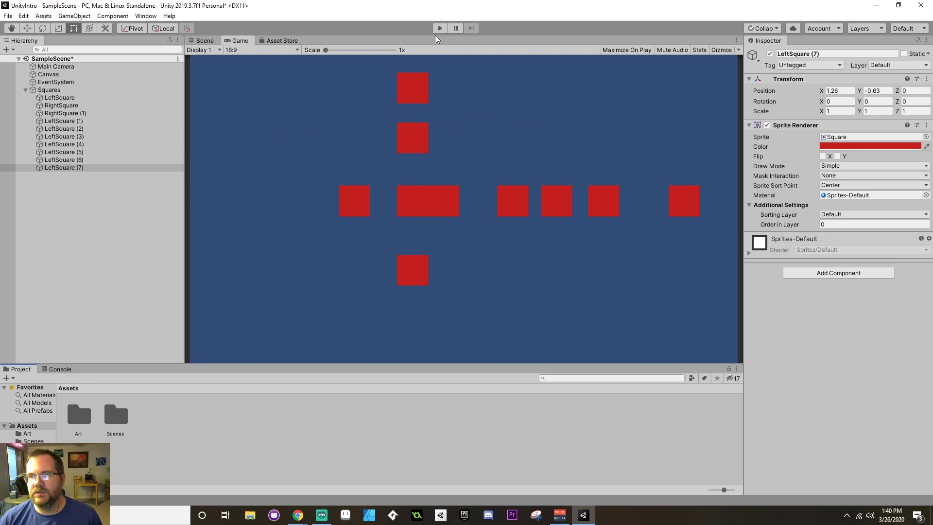
{"action": "key", "text": "ctrl+p"}
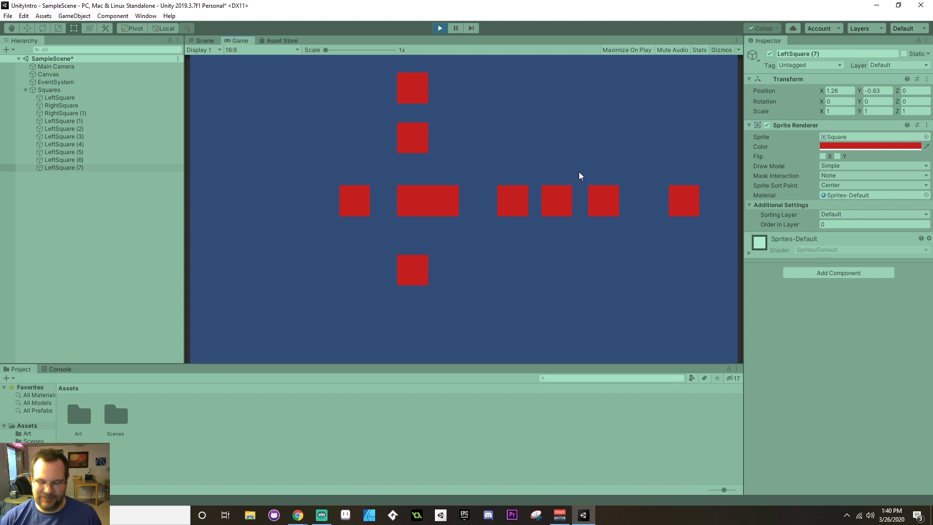
{"action": "key", "text": "ctrl+p"}
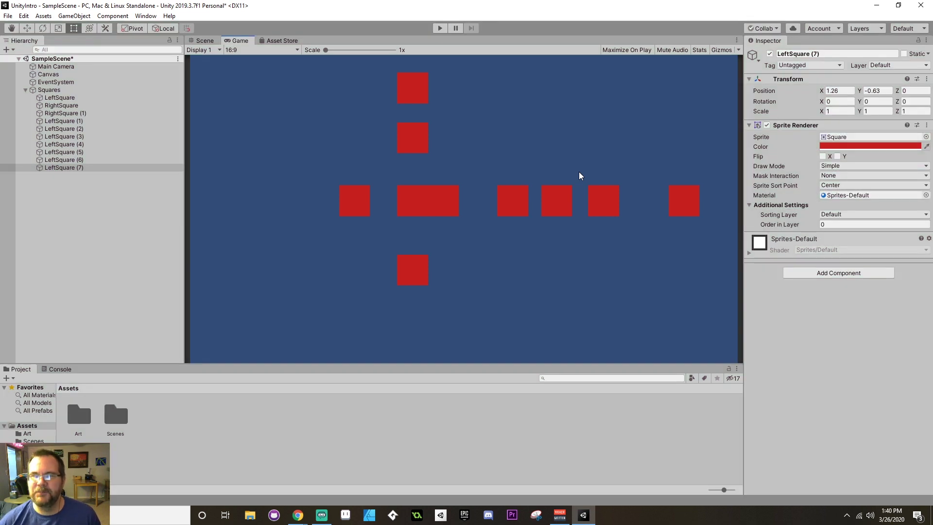